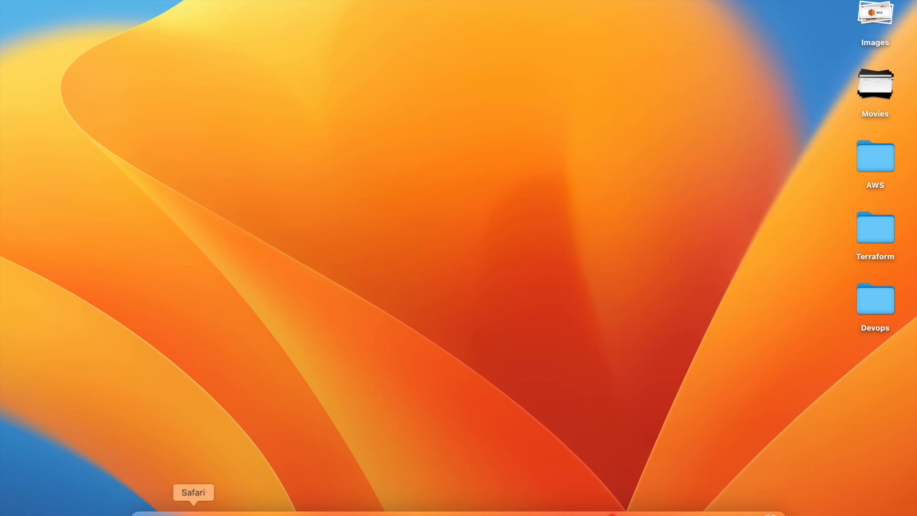
Switch to Safari and sign in to the AWS console as an IAM user with the saved username and password
{"action": "left_click", "coordinate": [193, 513]}
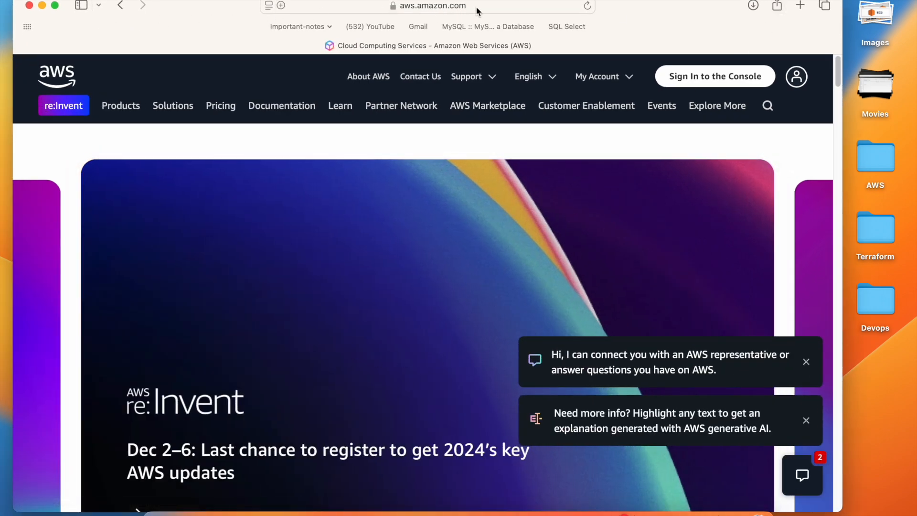
{"action": "left_click", "coordinate": [732, 82]}
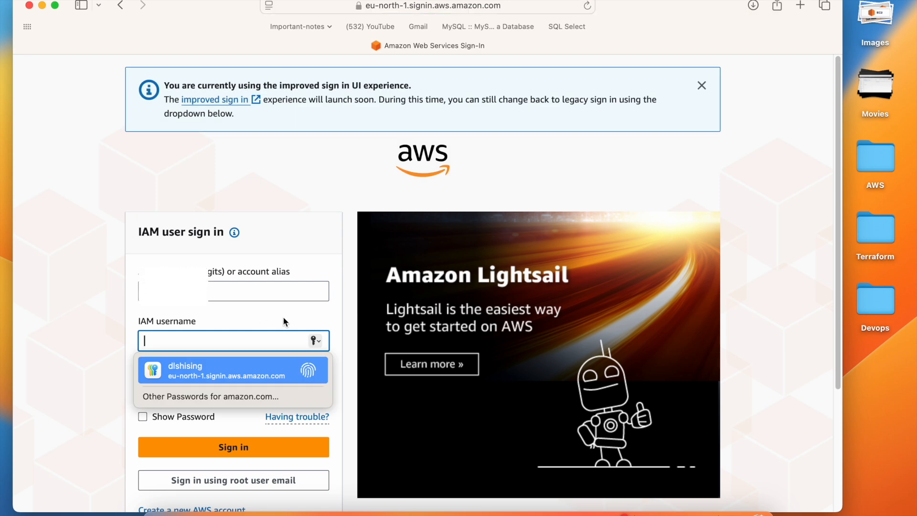
{"action": "scroll", "coordinate": [296, 206], "scroll_direction": "down", "scroll_amount": 1}
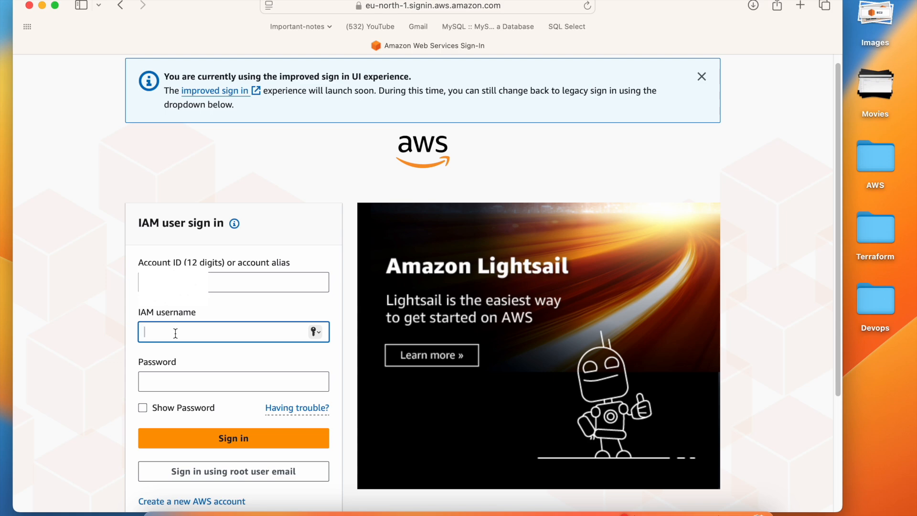
{"action": "left_click", "coordinate": [315, 331]}
{"action": "left_click", "coordinate": [406, 359]}
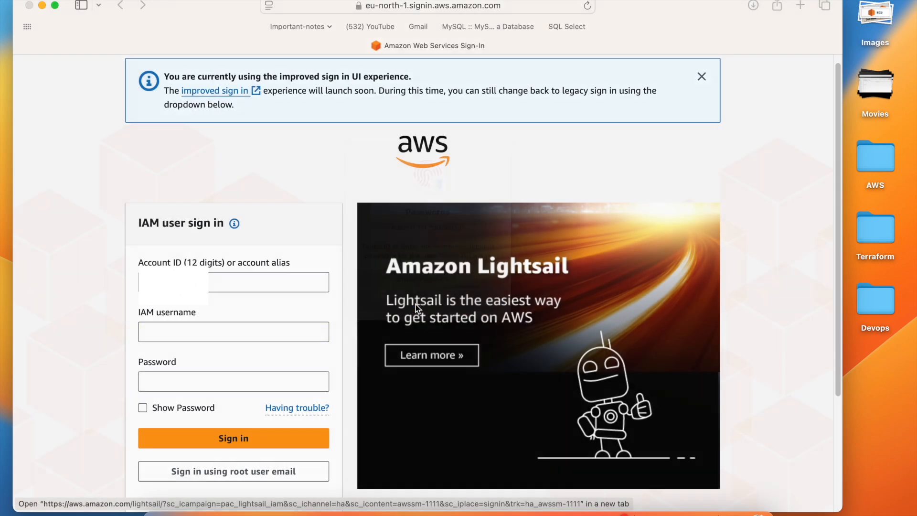
{"action": "left_click", "coordinate": [256, 441]}
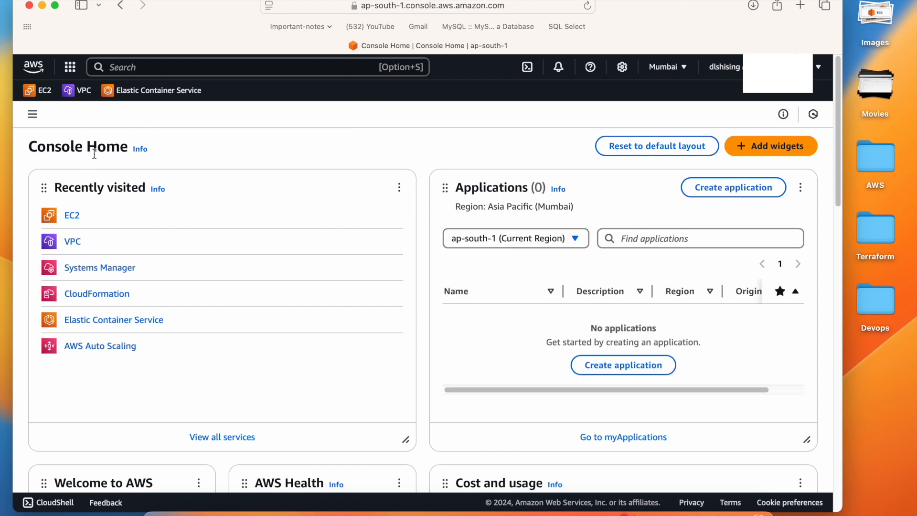
Search the AWS services for ec2, and open EC2 from the Compute category of services
{"action": "left_click", "coordinate": [134, 70]}
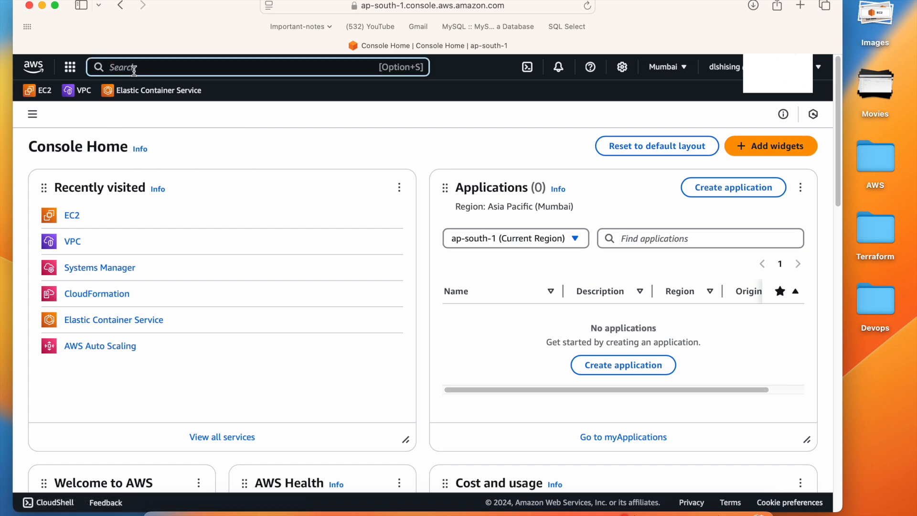
{"action": "type", "text": "ec2"}
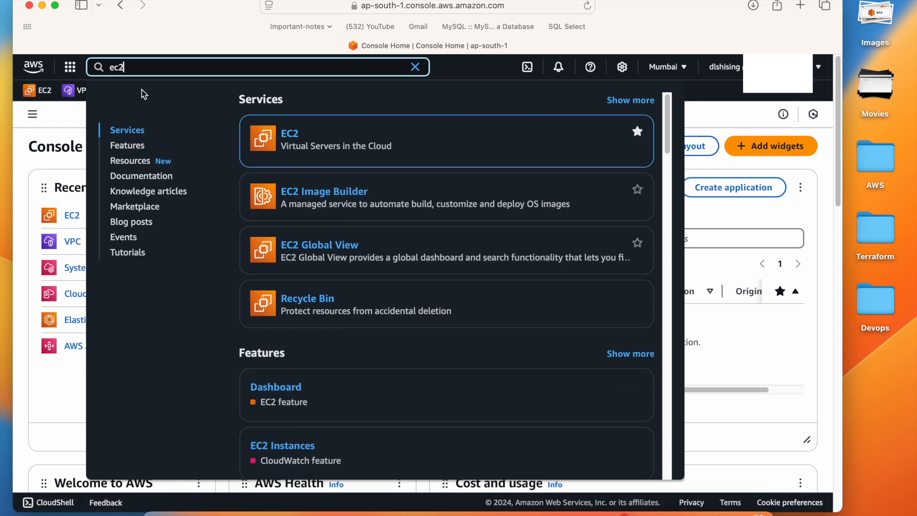
{"action": "left_click", "coordinate": [71, 72]}
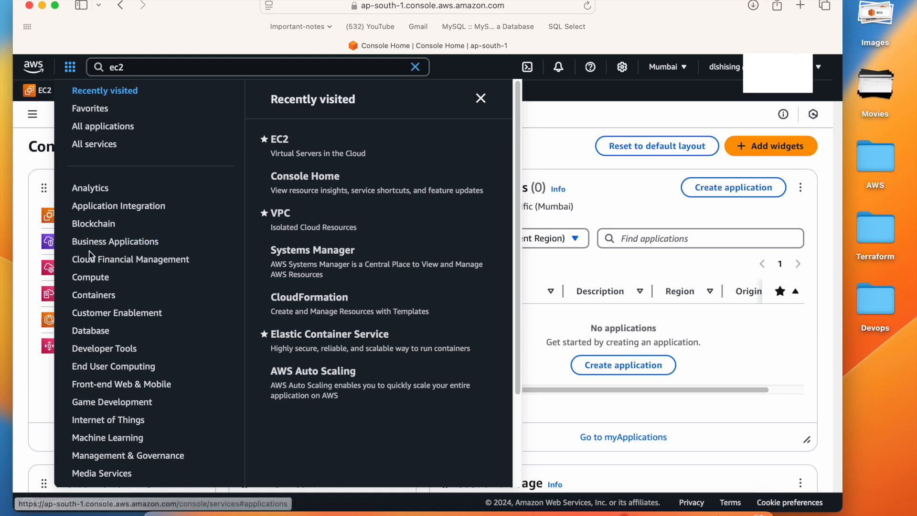
{"action": "left_click", "coordinate": [102, 282]}
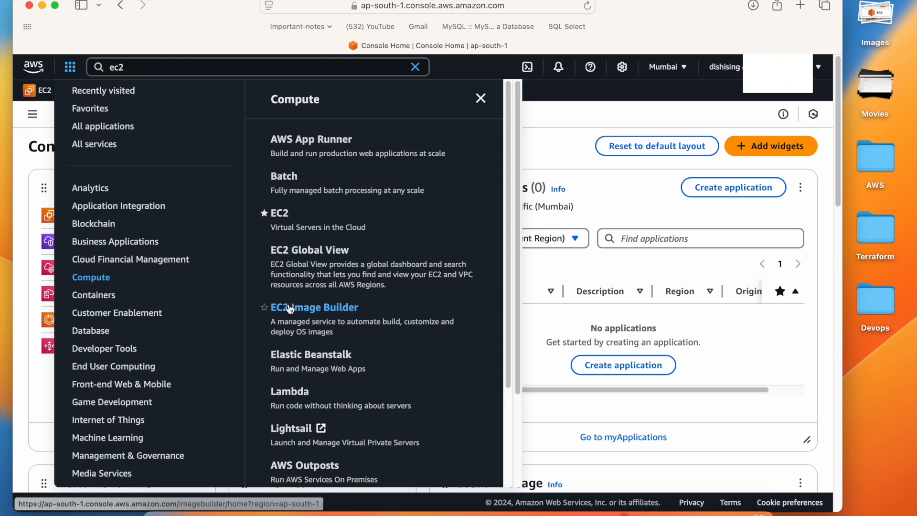
{"action": "left_click", "coordinate": [286, 216]}
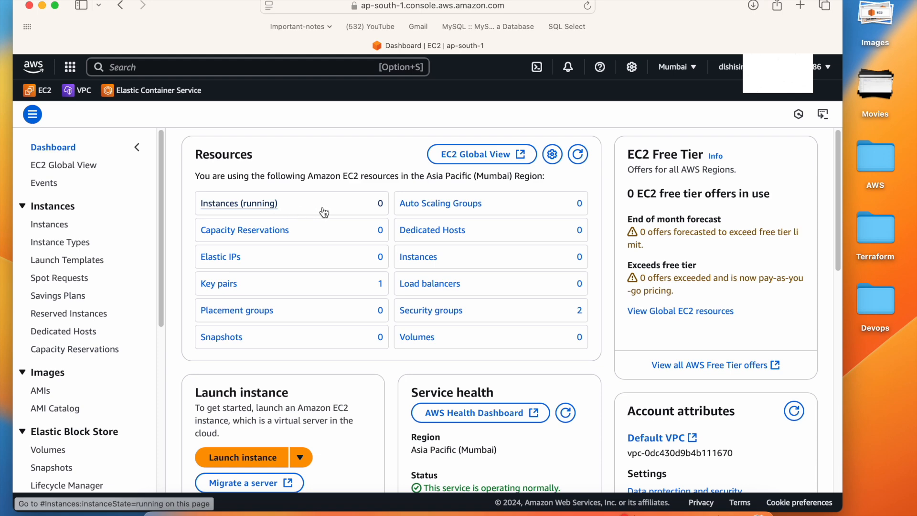
Start launching a new EC2 instance and name it MyfirstInstance
{"action": "left_click", "coordinate": [260, 459]}
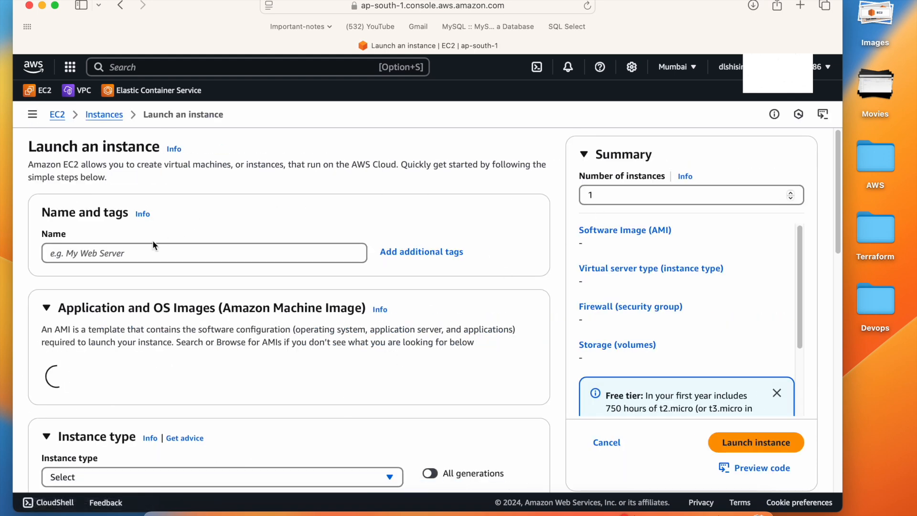
{"action": "left_click", "coordinate": [97, 253]}
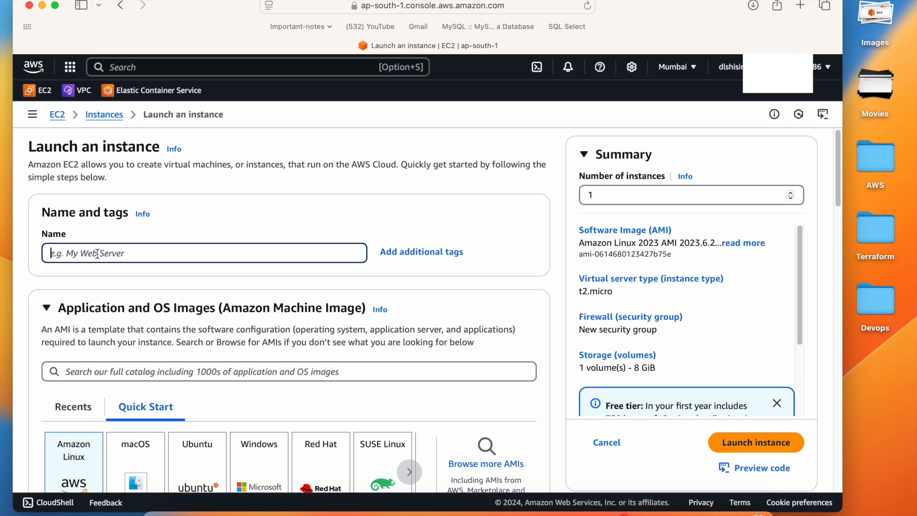
{"action": "type", "text": "Myfirste"}
{"action": "key", "text": "BackSpace"}
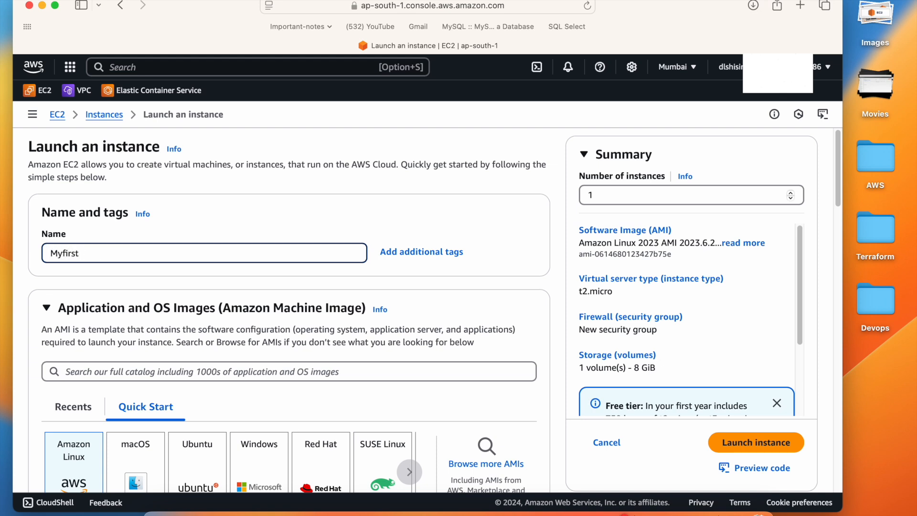
{"action": "type", "text": "Instance"}
Look through the quick-start operating systems and the machine images offered for Amazon Linux
{"action": "scroll", "coordinate": [158, 264], "scroll_direction": "down", "scroll_amount": 1}
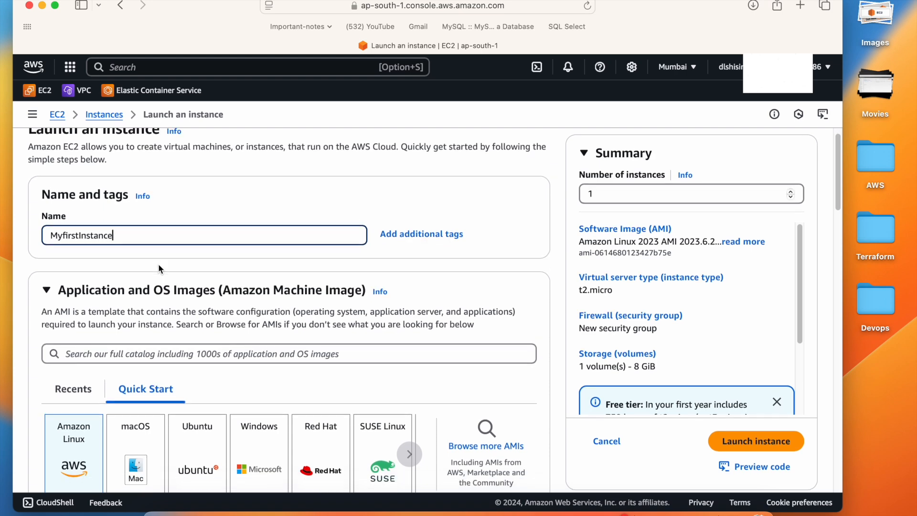
{"action": "scroll", "coordinate": [178, 252], "scroll_direction": "down", "scroll_amount": 3}
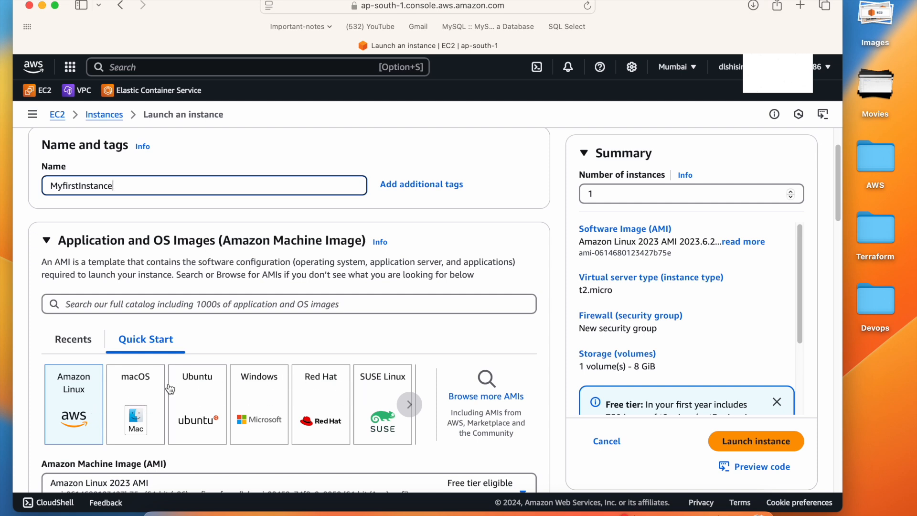
{"action": "scroll", "coordinate": [224, 308], "scroll_direction": "down", "scroll_amount": 1}
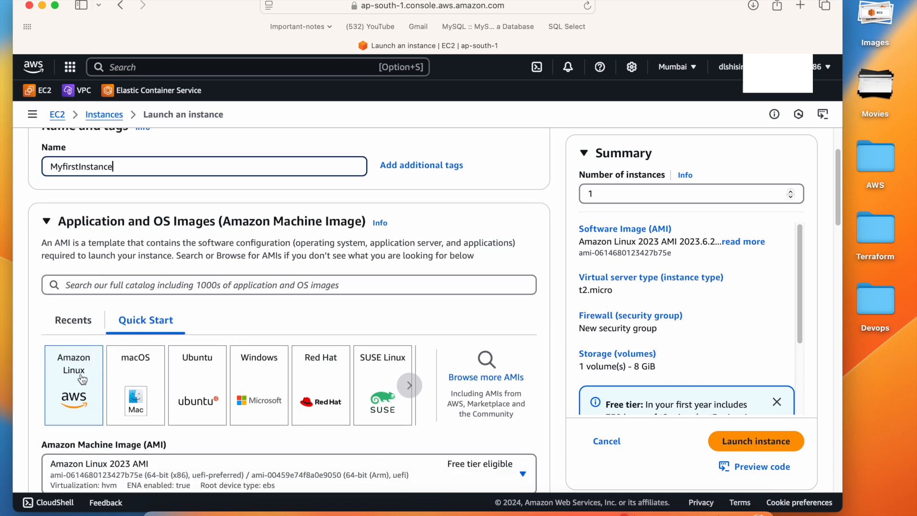
{"action": "scroll", "coordinate": [82, 379], "scroll_direction": "down", "scroll_amount": 1}
{"action": "scroll", "coordinate": [79, 365], "scroll_direction": "down", "scroll_amount": 6}
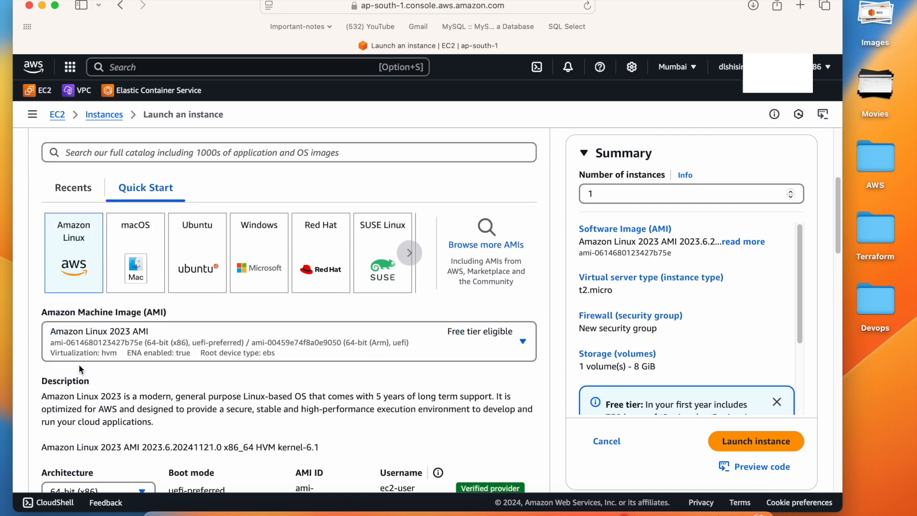
{"action": "left_click", "coordinate": [351, 338]}
{"action": "left_click", "coordinate": [351, 338]}
Try macOS and Windows as the instance's operating system and look through the machine images offered for each
{"action": "left_click", "coordinate": [145, 259]}
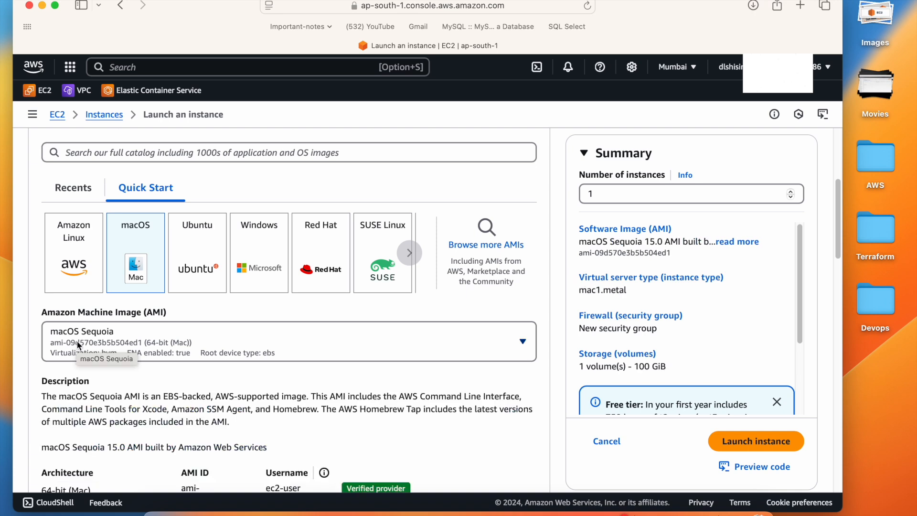
{"action": "left_click", "coordinate": [174, 342]}
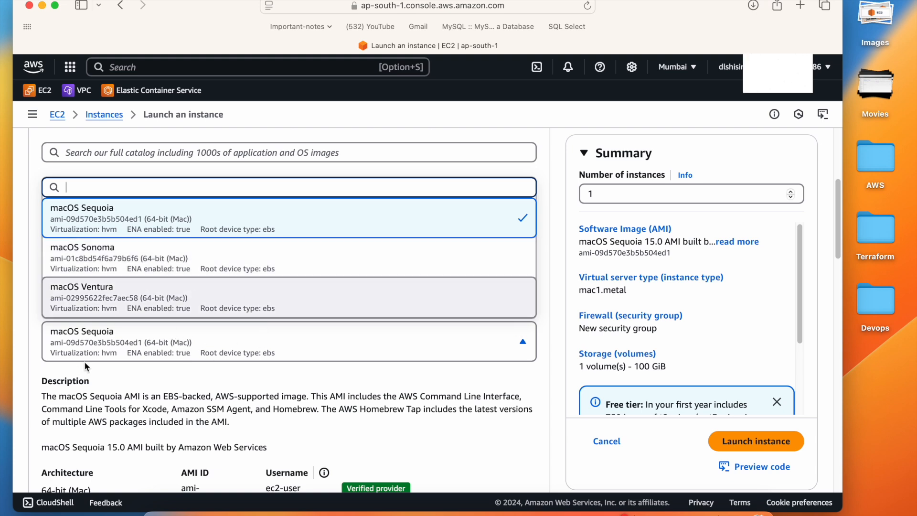
{"action": "left_click", "coordinate": [207, 375]}
{"action": "left_click", "coordinate": [254, 268]}
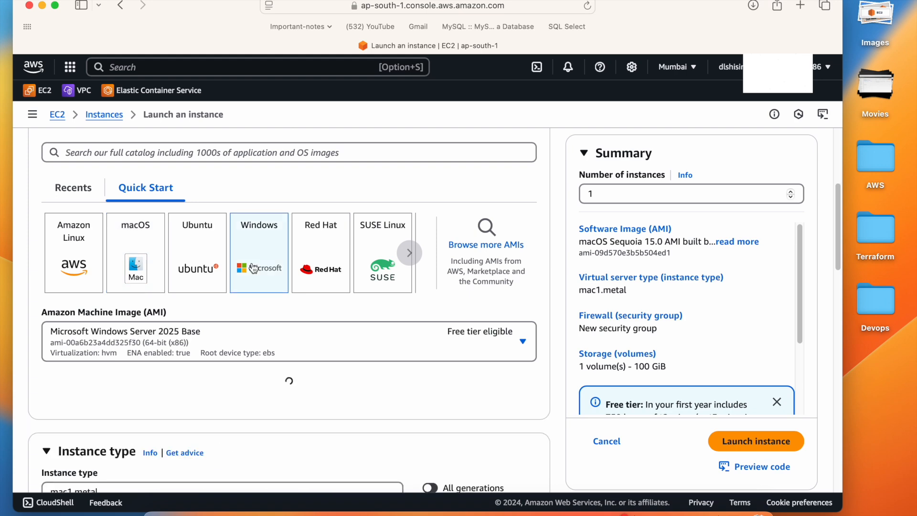
{"action": "left_click", "coordinate": [191, 341]}
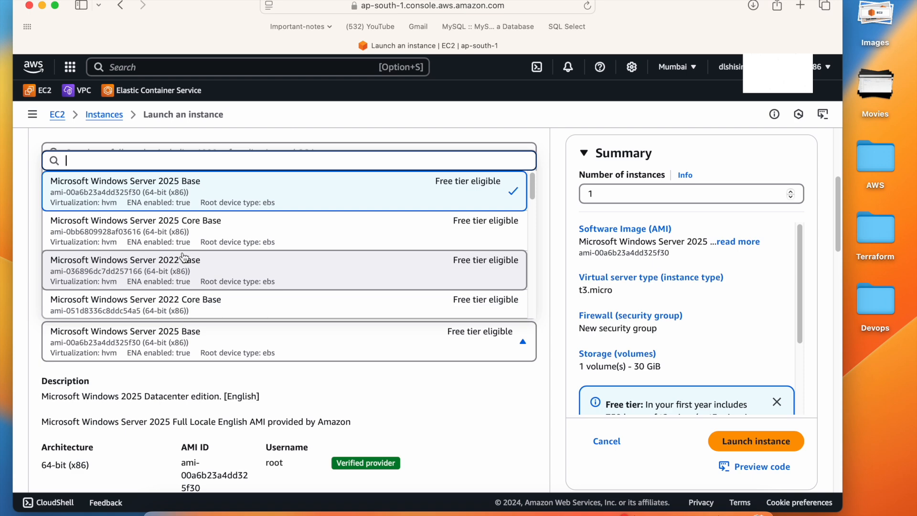
{"action": "left_click", "coordinate": [376, 378]}
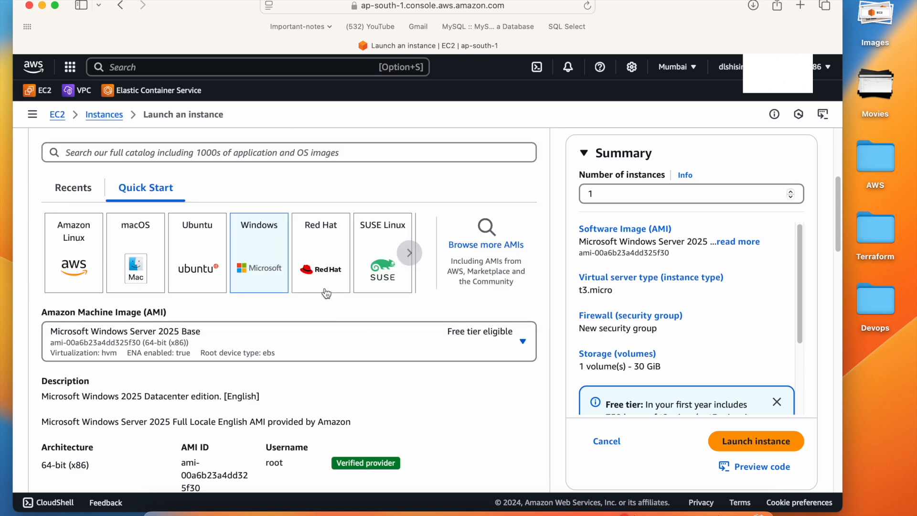
Choose Amazon Linux as the operating system with the Amazon Linux 2 AMI (HVM) - Kernel 5.10, SSD Volume Type image
{"action": "left_click", "coordinate": [79, 255]}
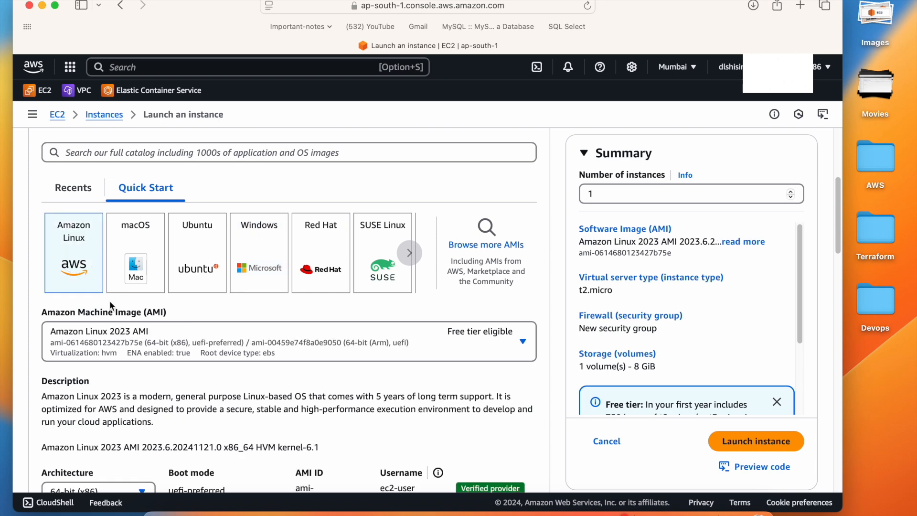
{"action": "left_click", "coordinate": [196, 337]}
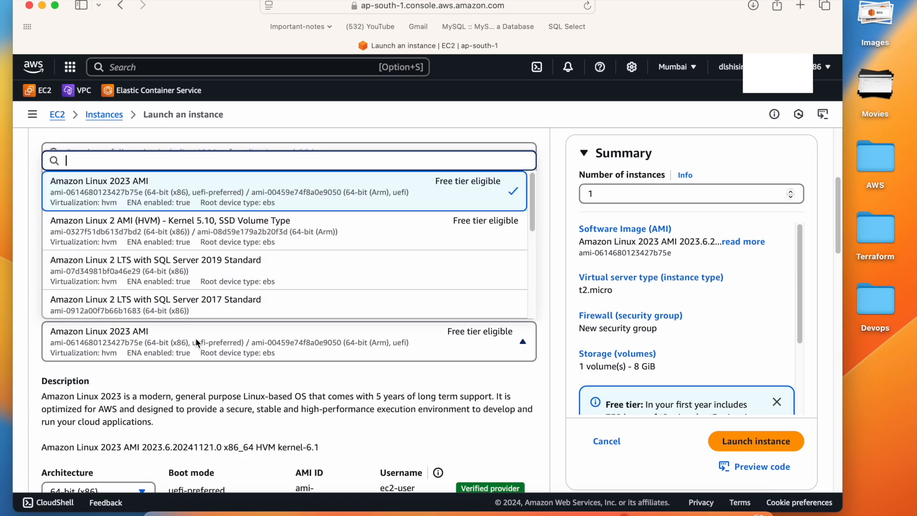
{"action": "left_click", "coordinate": [109, 239]}
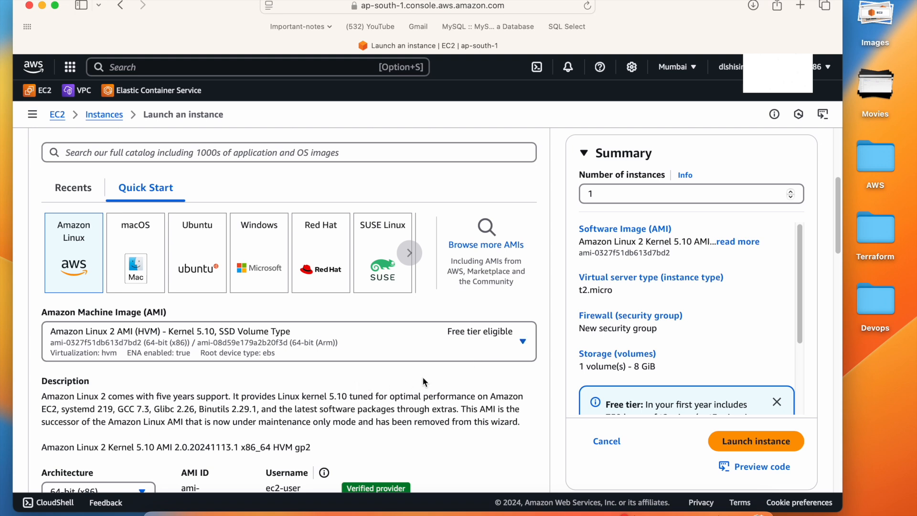
Examine the chosen image's description and architecture, and compare the specifications and pricing of the available t2 instance types
{"action": "scroll", "coordinate": [422, 381], "scroll_direction": "down", "scroll_amount": 1}
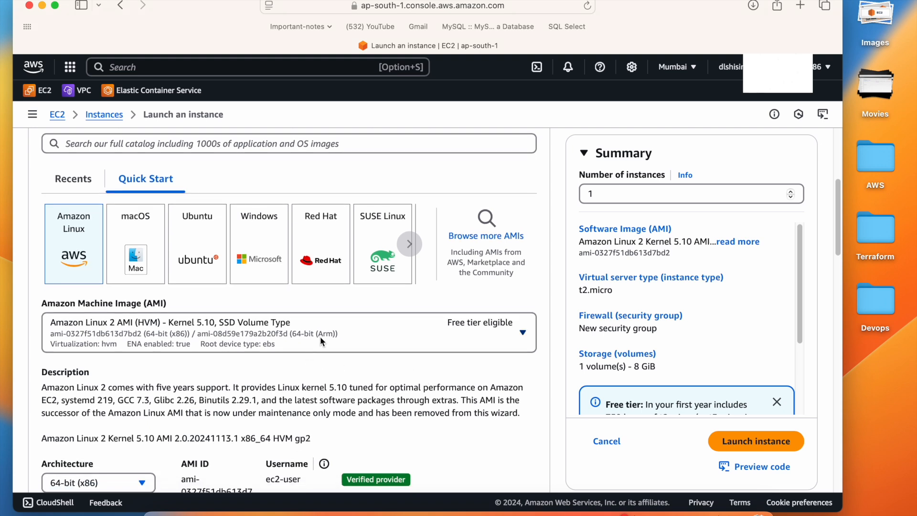
{"action": "scroll", "coordinate": [372, 378], "scroll_direction": "down", "scroll_amount": 1}
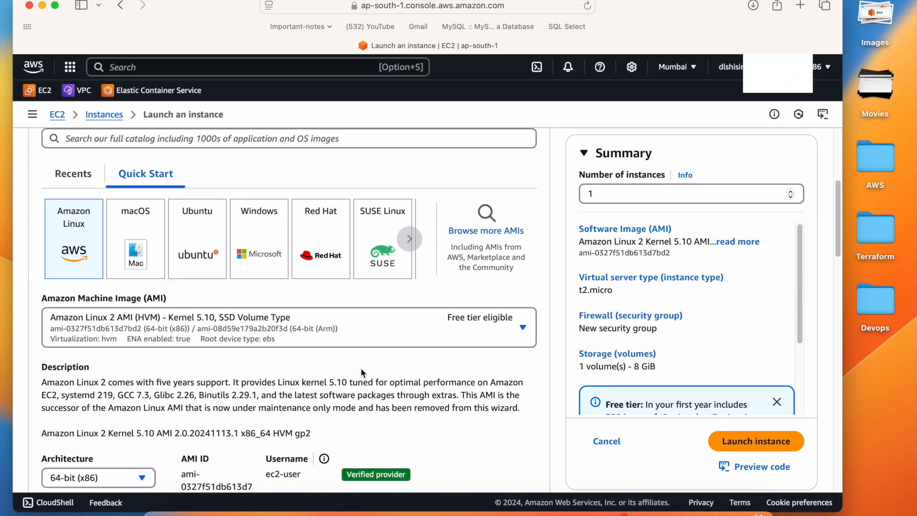
{"action": "scroll", "coordinate": [361, 371], "scroll_direction": "down", "scroll_amount": 3}
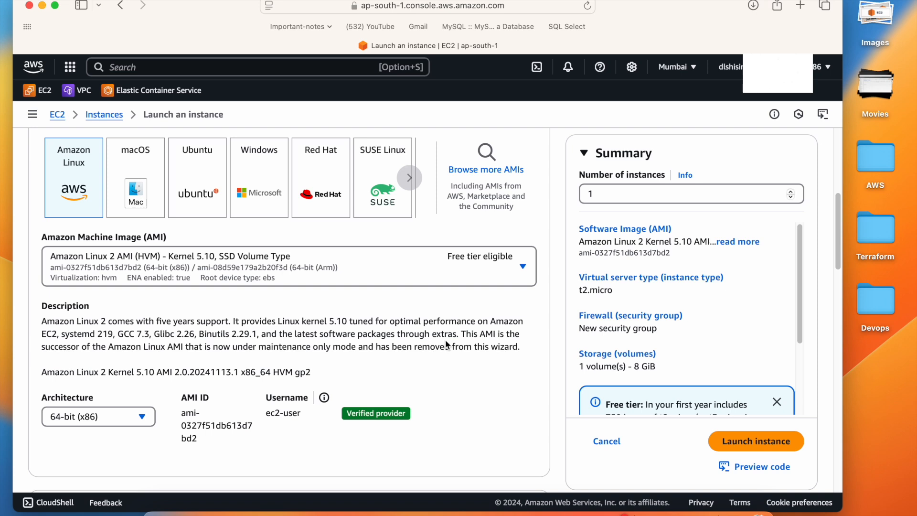
{"action": "scroll", "coordinate": [445, 338], "scroll_direction": "down", "scroll_amount": 2}
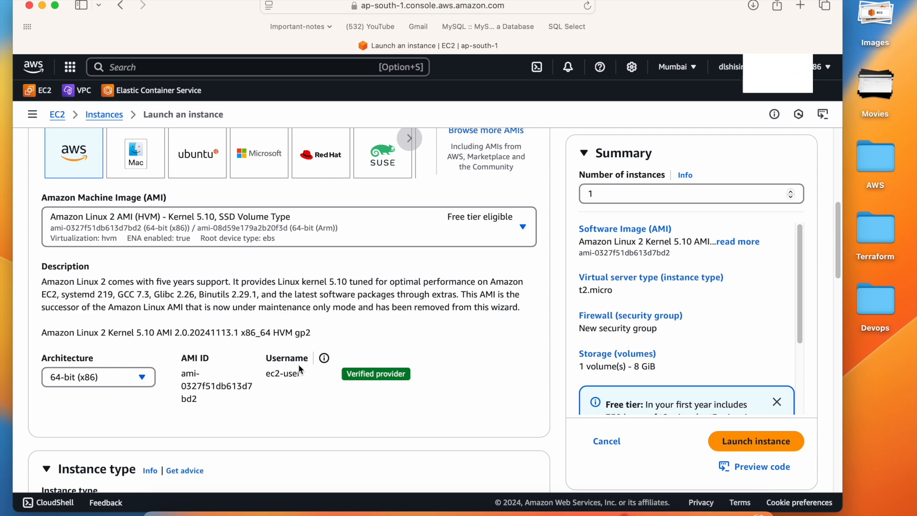
{"action": "scroll", "coordinate": [281, 365], "scroll_direction": "down", "scroll_amount": 15}
{"action": "scroll", "coordinate": [289, 360], "scroll_direction": "up", "scroll_amount": 1}
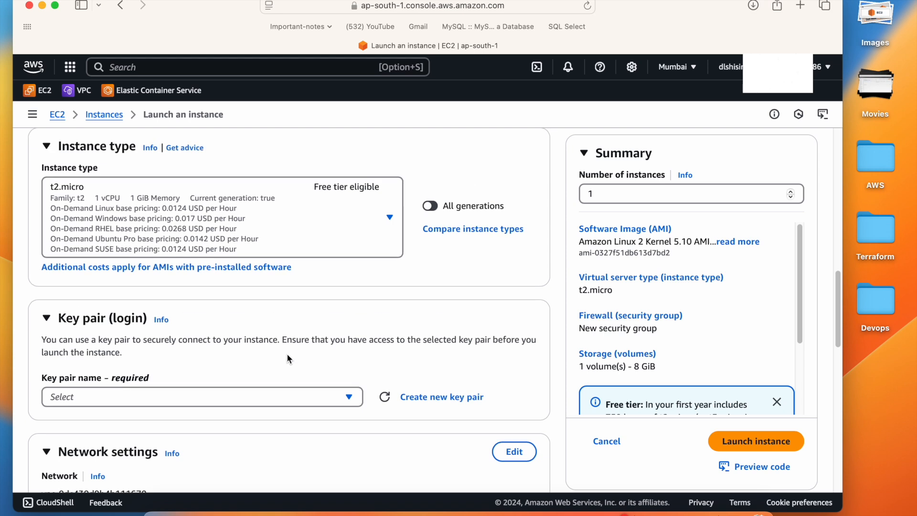
{"action": "left_click", "coordinate": [282, 217]}
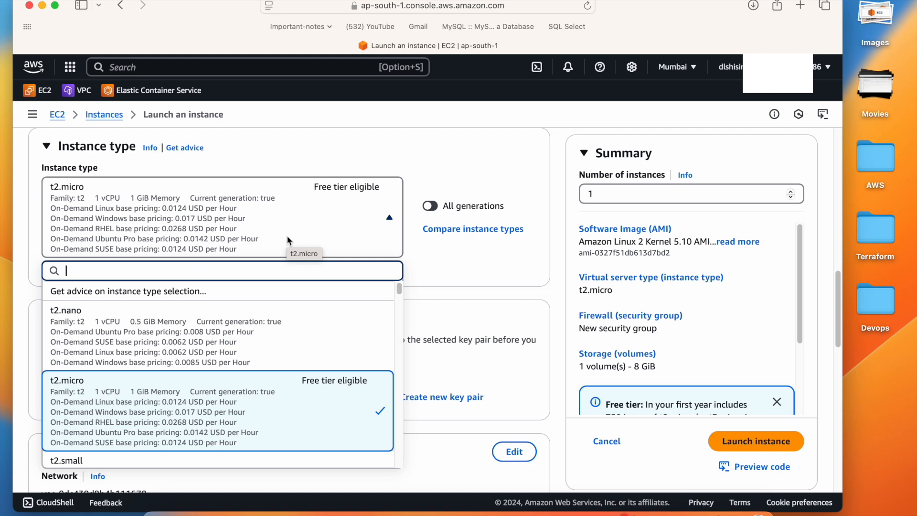
{"action": "left_click", "coordinate": [345, 228]}
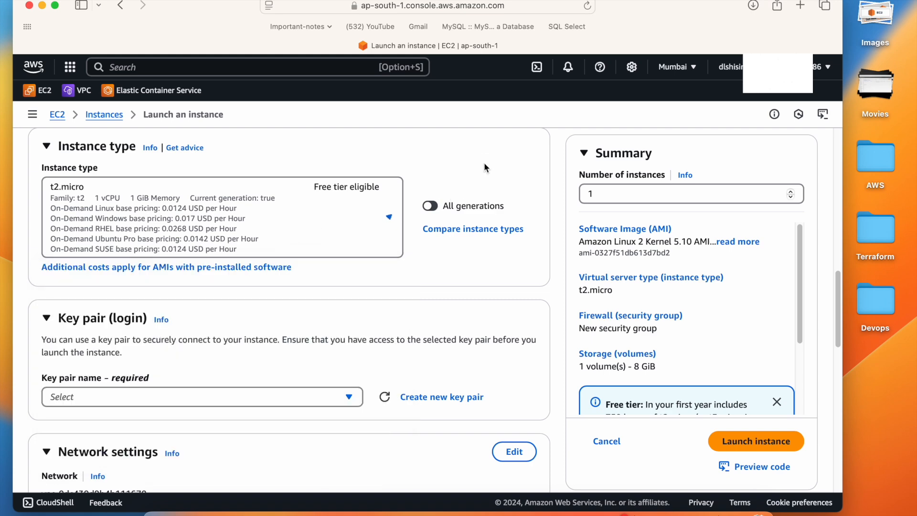
{"action": "left_click", "coordinate": [341, 221]}
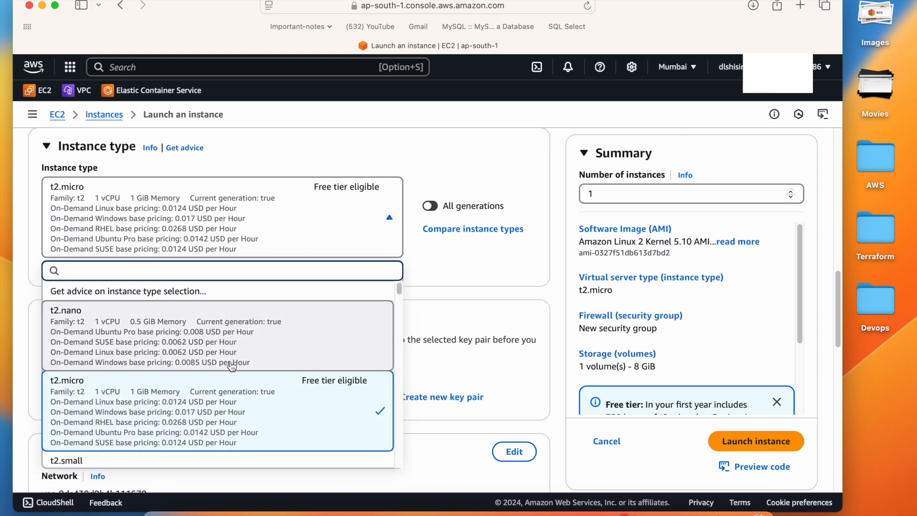
{"action": "scroll", "coordinate": [237, 382], "scroll_direction": "down", "scroll_amount": 3}
{"action": "scroll", "coordinate": [287, 375], "scroll_direction": "down", "scroll_amount": 2}
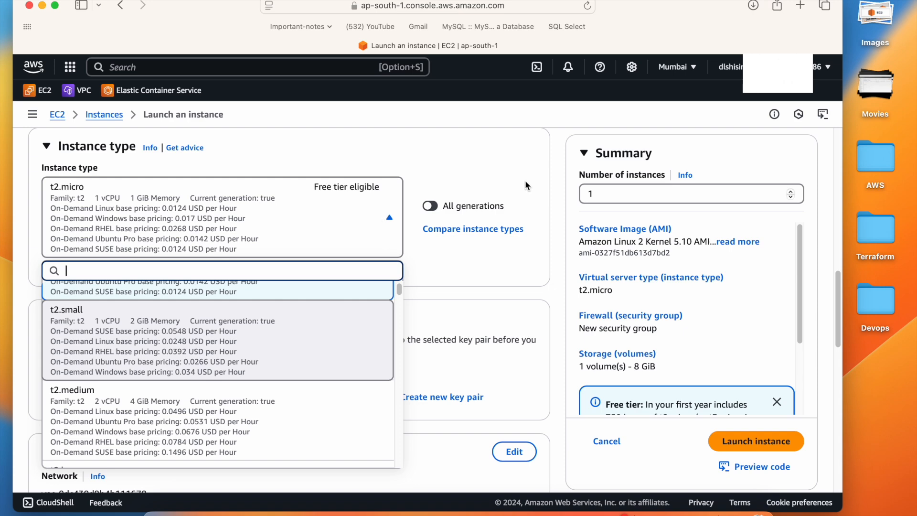
{"action": "left_click", "coordinate": [523, 164]}
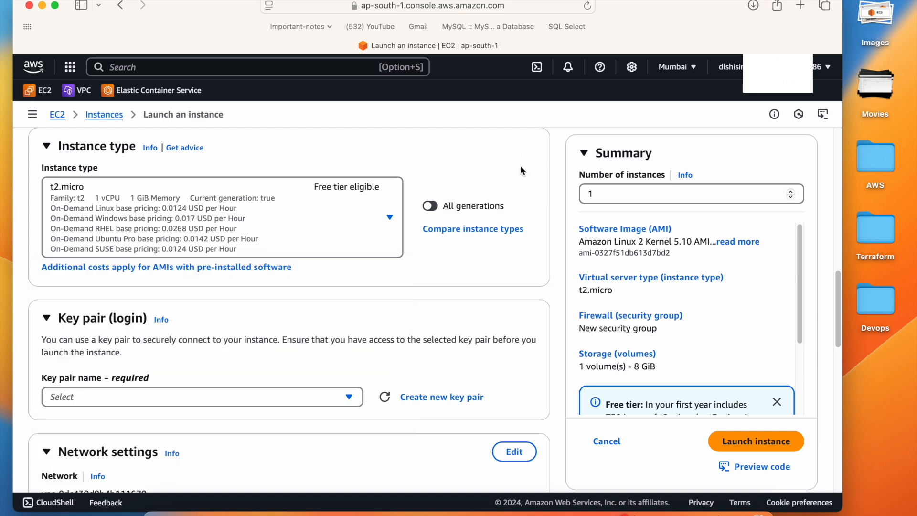
Choose the existing key pair myfirstkey for logging in to the instance
{"action": "scroll", "coordinate": [215, 296], "scroll_direction": "down", "scroll_amount": 3}
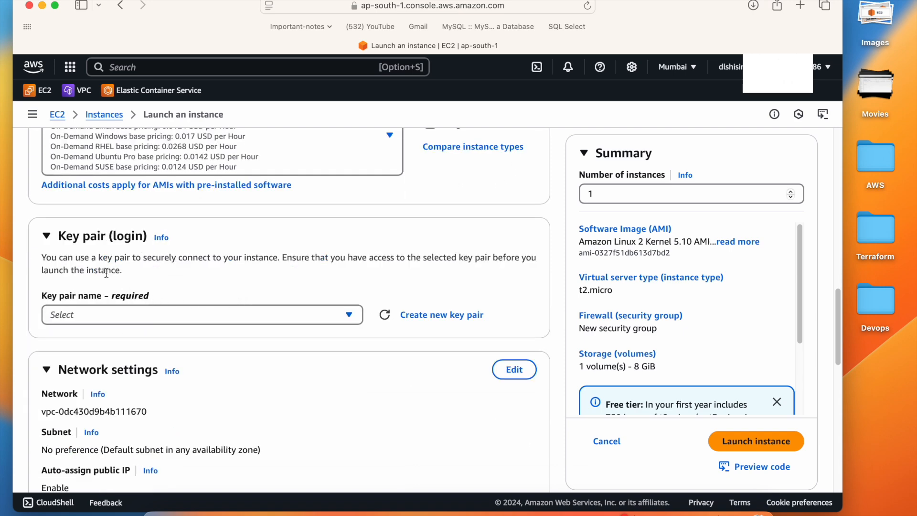
{"action": "left_click", "coordinate": [101, 311]}
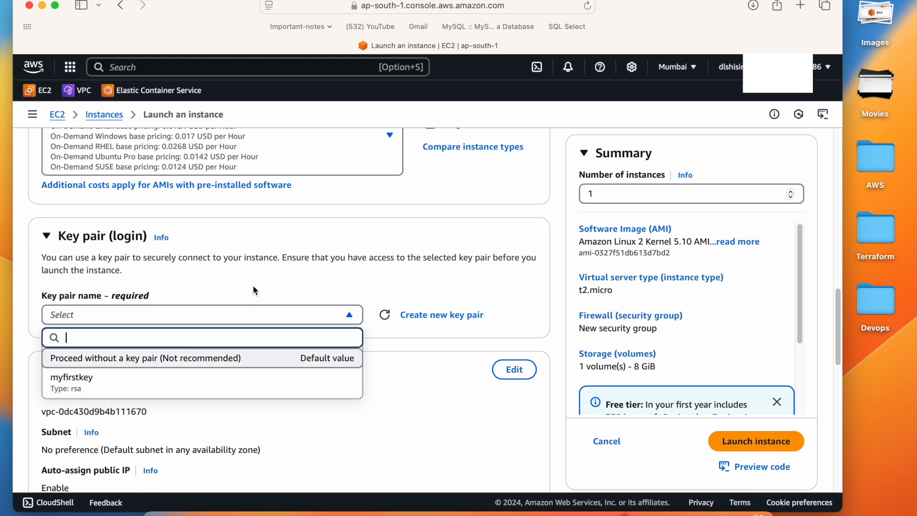
{"action": "left_click", "coordinate": [101, 385]}
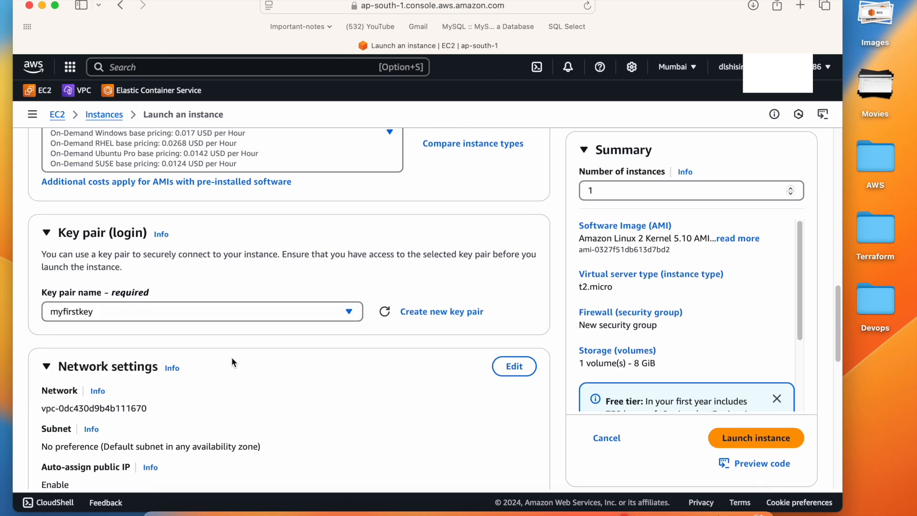
Review the network settings, including the VPC, subnet, public IP assignment, new security group and allowed SSH traffic source
{"action": "scroll", "coordinate": [200, 353], "scroll_direction": "down", "scroll_amount": 1}
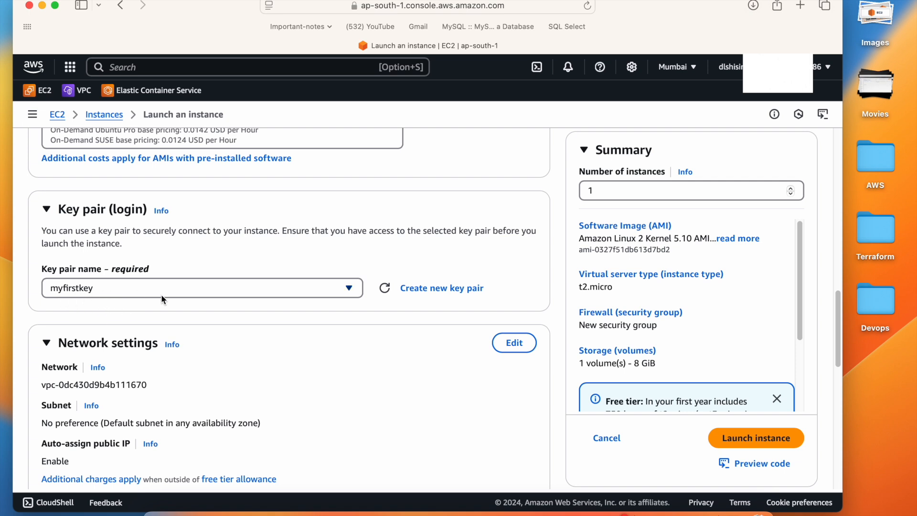
{"action": "scroll", "coordinate": [251, 339], "scroll_direction": "down", "scroll_amount": 1}
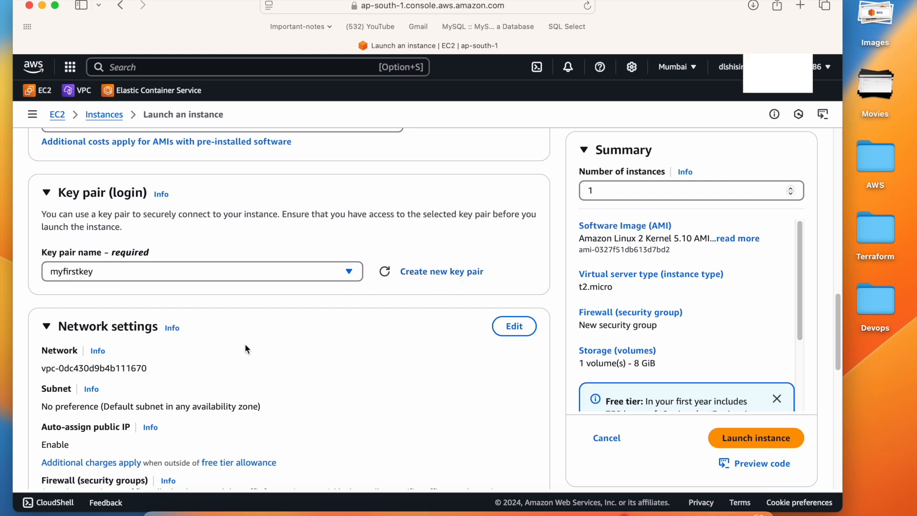
{"action": "scroll", "coordinate": [247, 332], "scroll_direction": "down", "scroll_amount": 3}
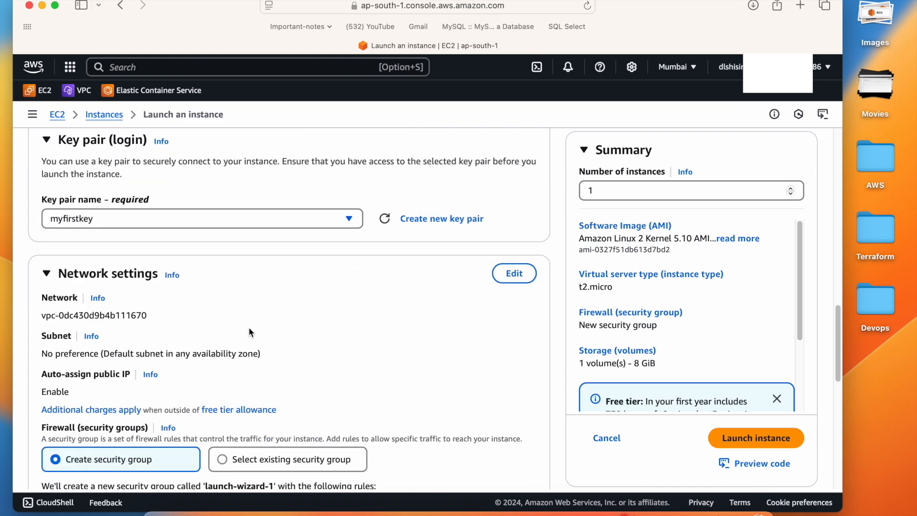
{"action": "scroll", "coordinate": [259, 320], "scroll_direction": "down", "scroll_amount": 4}
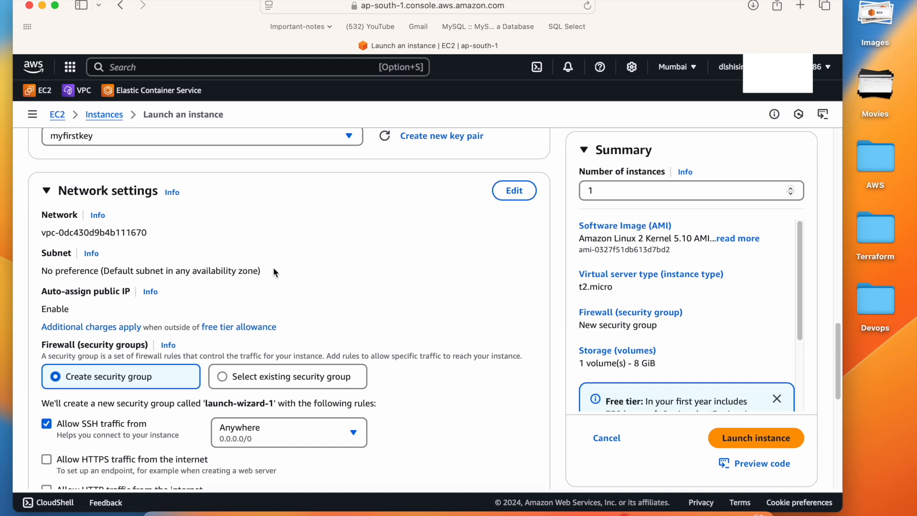
{"action": "scroll", "coordinate": [286, 275], "scroll_direction": "down", "scroll_amount": 4}
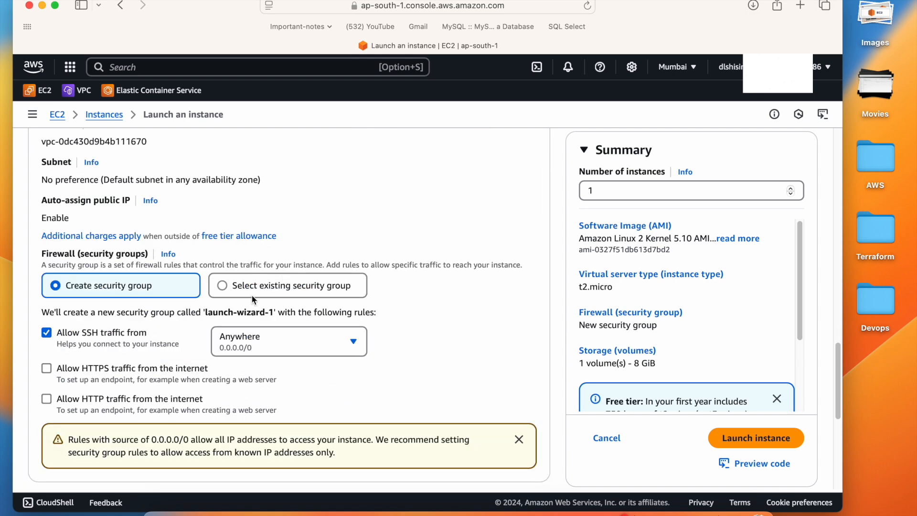
{"action": "scroll", "coordinate": [139, 339], "scroll_direction": "down", "scroll_amount": 5}
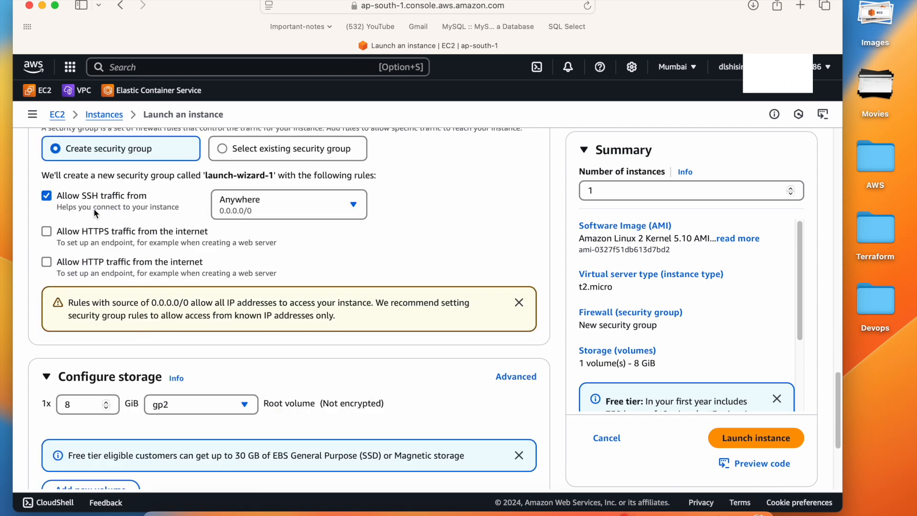
{"action": "scroll", "coordinate": [138, 205], "scroll_direction": "up", "scroll_amount": 1}
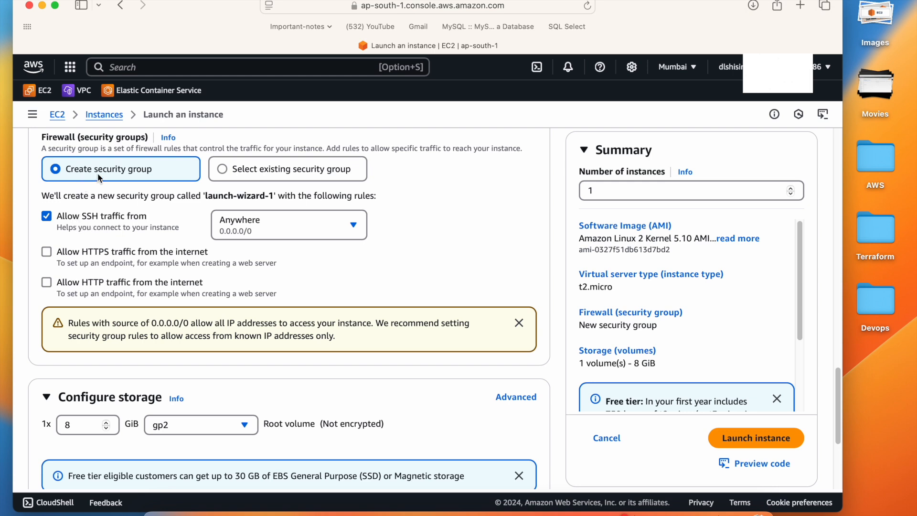
{"action": "left_click", "coordinate": [209, 196]}
{"action": "left_click_drag", "start_coordinate": [209, 196], "coordinate": [262, 194]}
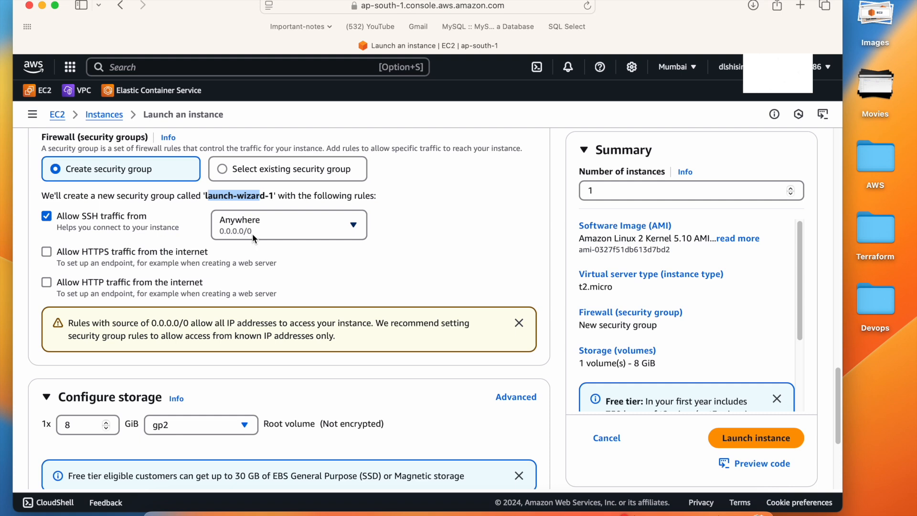
{"action": "left_click", "coordinate": [342, 227]}
{"action": "left_click", "coordinate": [351, 225]}
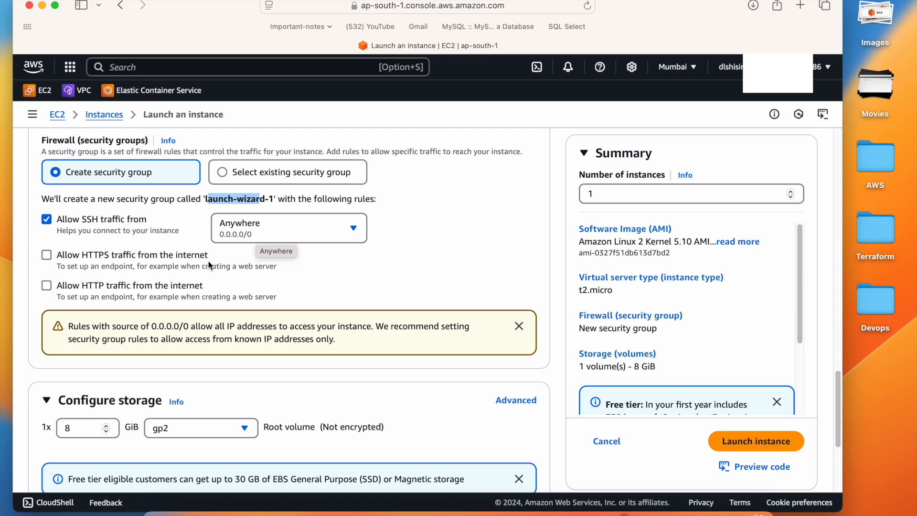
Review the storage configuration and look through the instance's advanced details, leaving them collapsed again
{"action": "scroll", "coordinate": [148, 285], "scroll_direction": "down", "scroll_amount": 1}
{"action": "scroll", "coordinate": [147, 284], "scroll_direction": "down", "scroll_amount": 5}
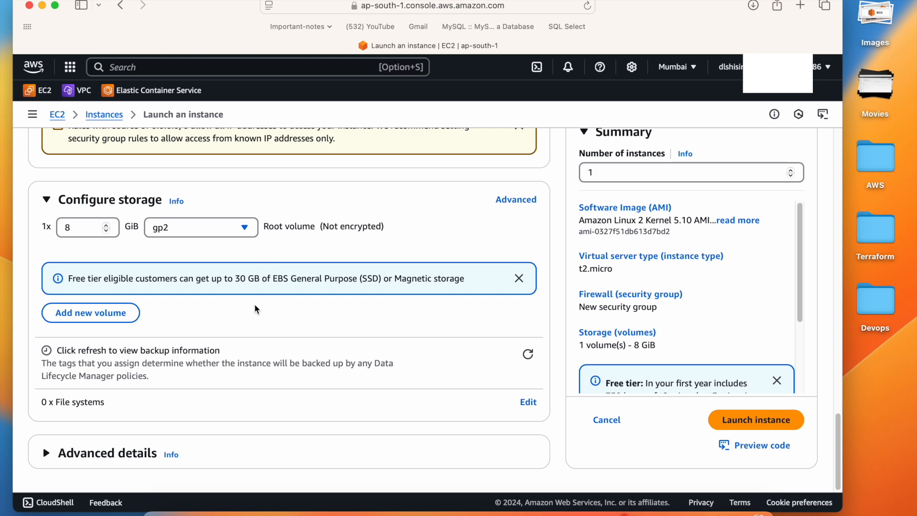
{"action": "scroll", "coordinate": [256, 313], "scroll_direction": "down", "scroll_amount": 1}
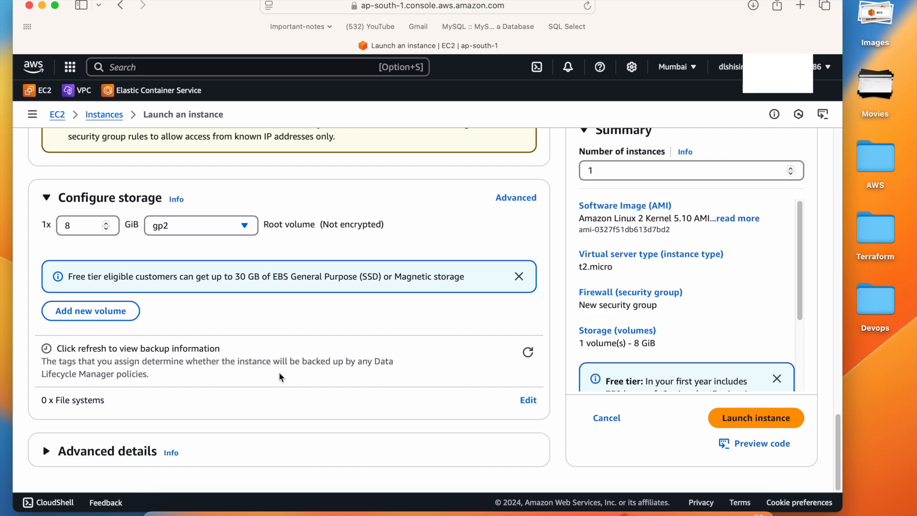
{"action": "left_click", "coordinate": [49, 451]}
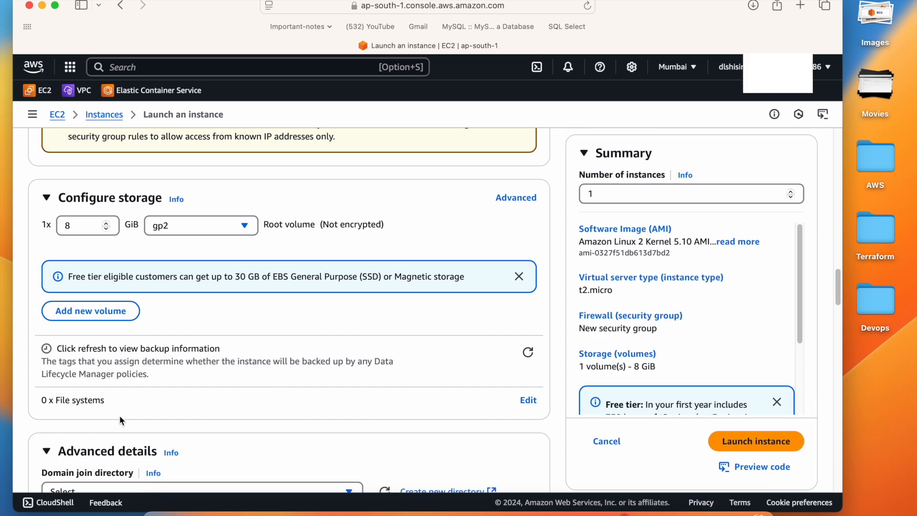
{"action": "scroll", "coordinate": [182, 358], "scroll_direction": "down", "scroll_amount": 5}
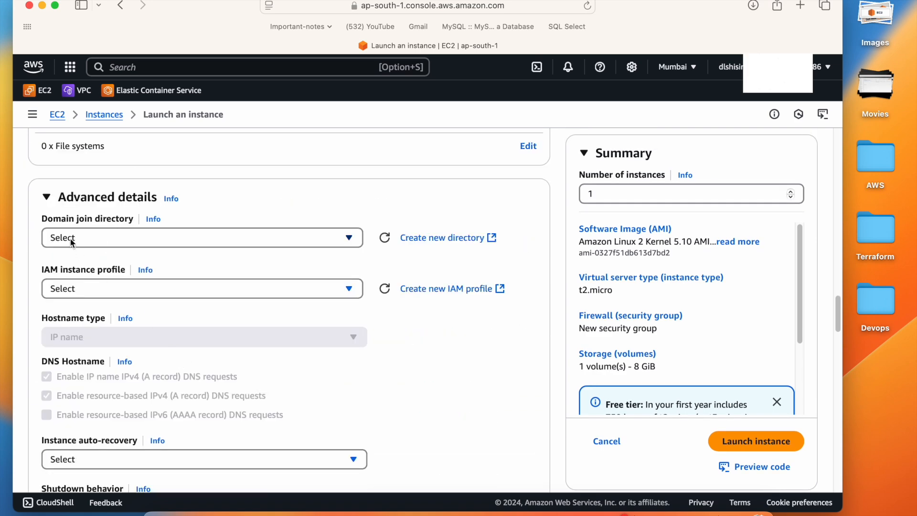
{"action": "left_click", "coordinate": [48, 198]}
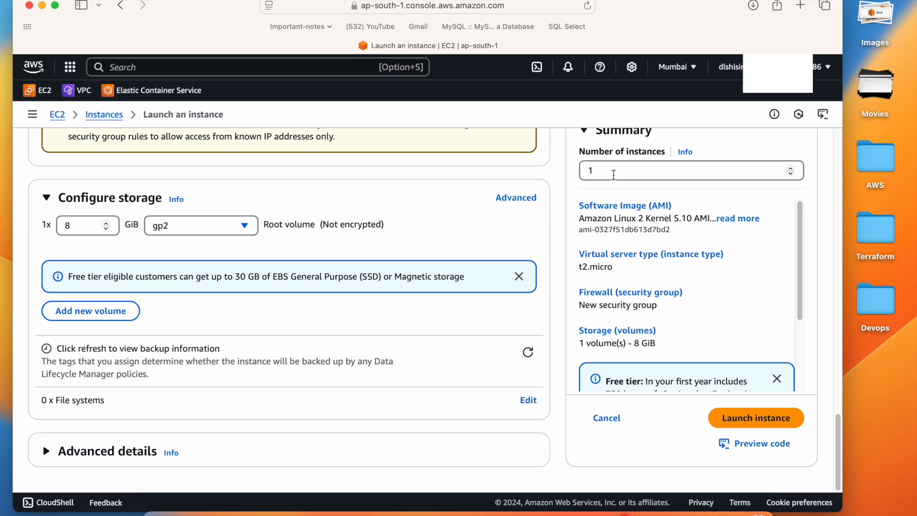
Try 2 as the number of instances and set it back to 1
{"action": "left_click", "coordinate": [613, 174]}
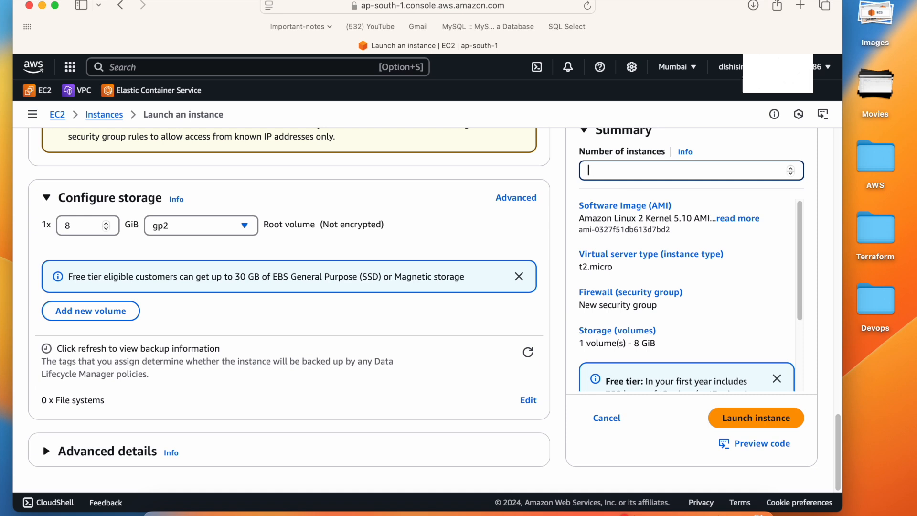
{"action": "type", "text": "2"}
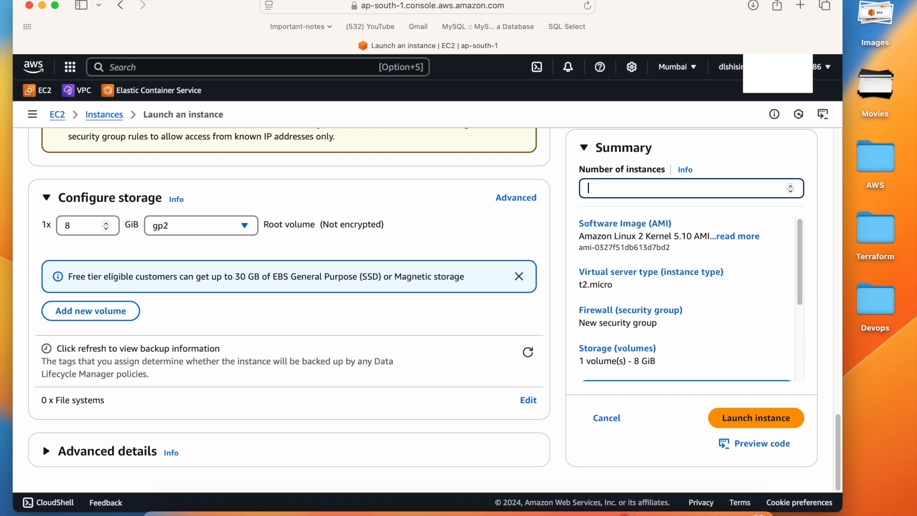
{"action": "type", "text": "1"}
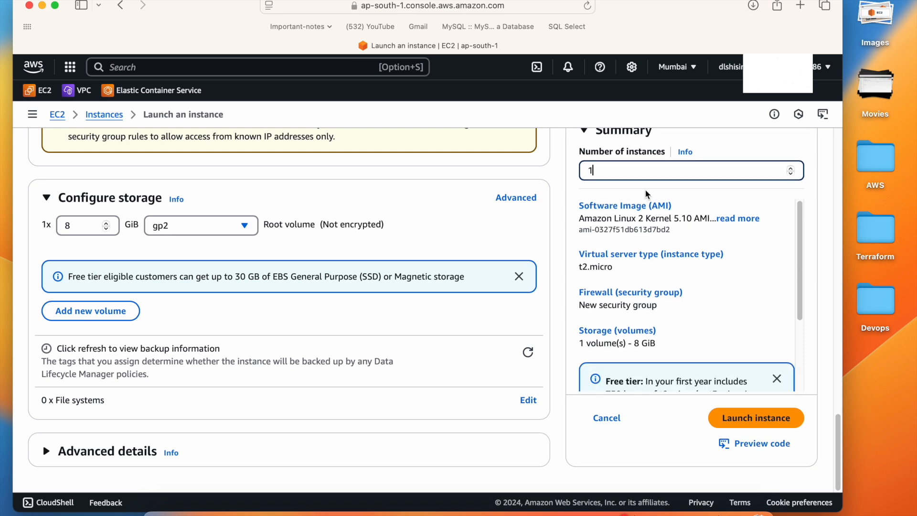
Review the launch summary, including the free tier notes, and launch the instance
{"action": "scroll", "coordinate": [640, 253], "scroll_direction": "down", "scroll_amount": 1}
{"action": "scroll", "coordinate": [639, 253], "scroll_direction": "up", "scroll_amount": 1}
{"action": "scroll", "coordinate": [655, 280], "scroll_direction": "down", "scroll_amount": 1}
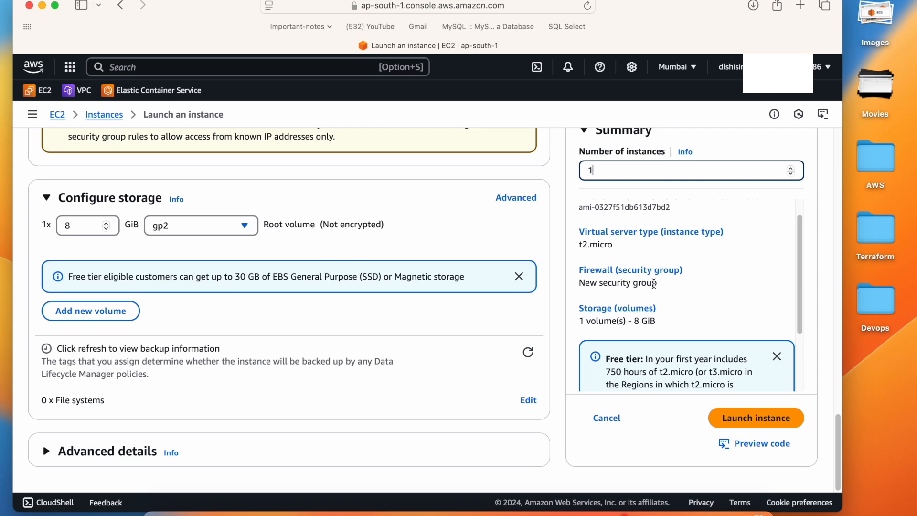
{"action": "scroll", "coordinate": [688, 315], "scroll_direction": "down", "scroll_amount": 1}
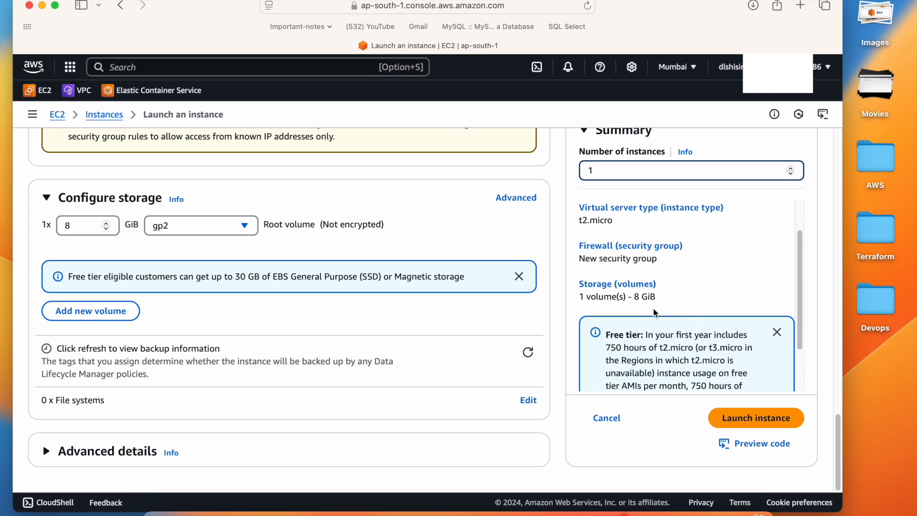
{"action": "scroll", "coordinate": [693, 332], "scroll_direction": "down", "scroll_amount": 3}
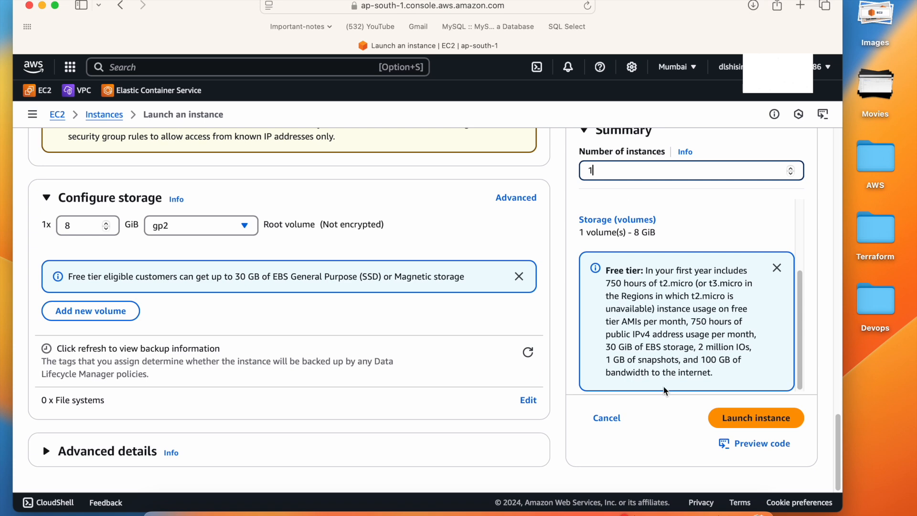
{"action": "left_click", "coordinate": [766, 422]}
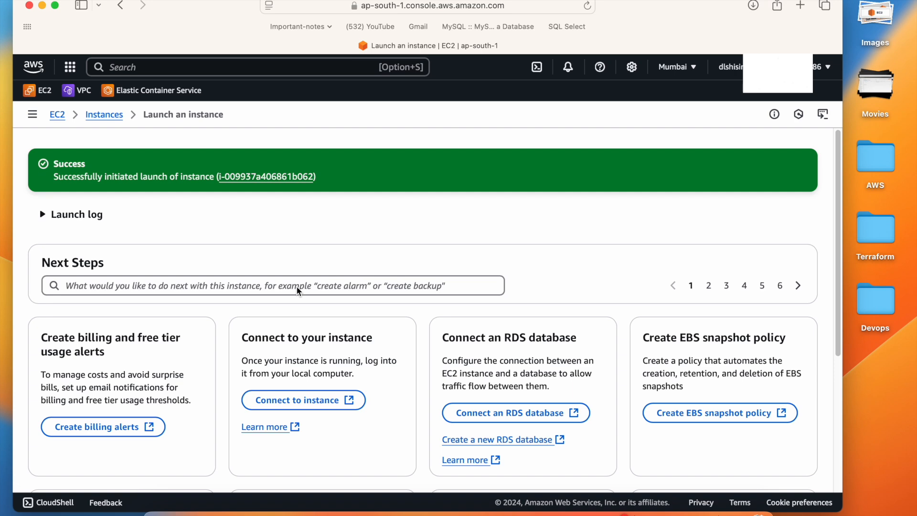
Open the newly launched instance in the instances list and refresh its state
{"action": "left_click", "coordinate": [272, 177]}
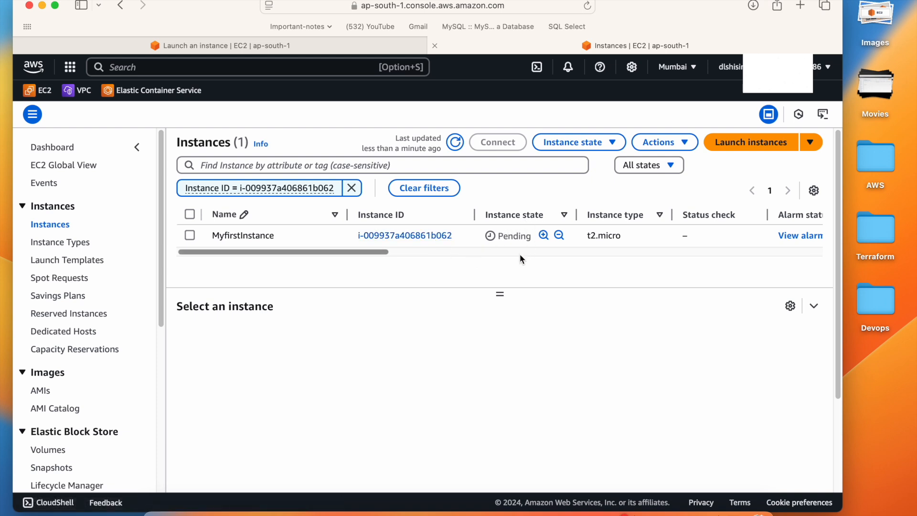
{"action": "left_click", "coordinate": [456, 143]}
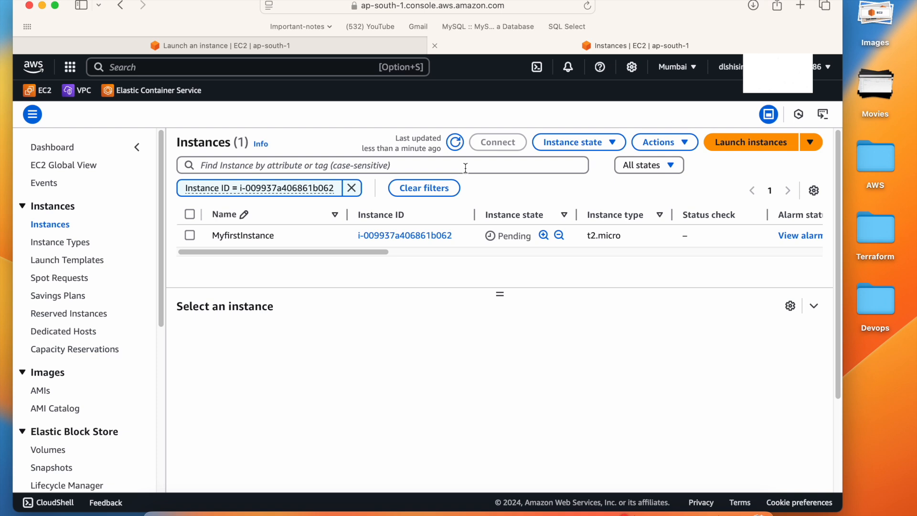
{"action": "left_click", "coordinate": [455, 143]}
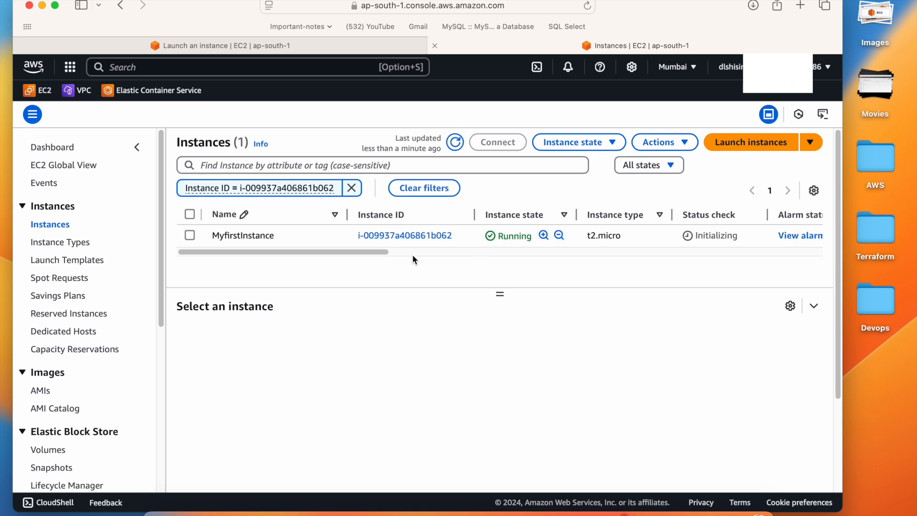
Examine MyfirstInstance's listed details, from status check, availability zone and public addresses to security group, key name, launch time and platform
{"action": "left_click_drag", "start_coordinate": [380, 254], "coordinate": [432, 254]}
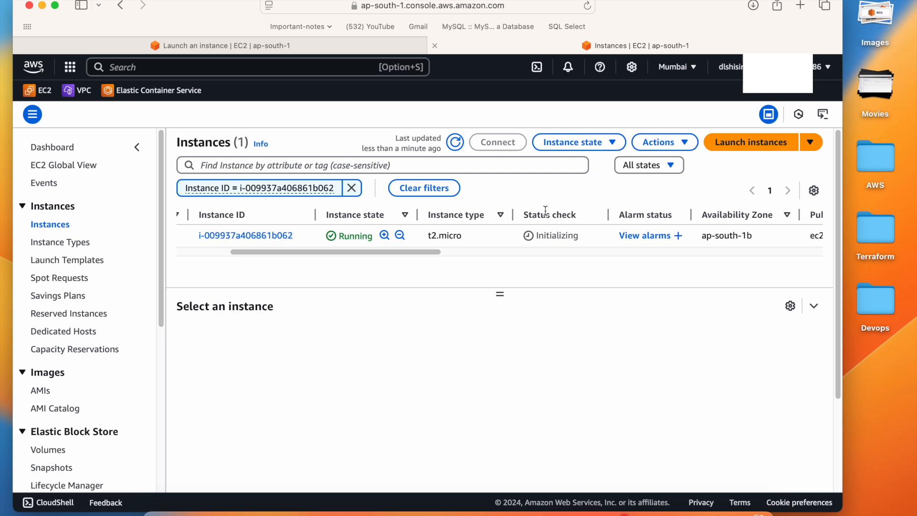
{"action": "left_click_drag", "start_coordinate": [529, 215], "coordinate": [567, 214]}
{"action": "left_click_drag", "start_coordinate": [429, 252], "coordinate": [449, 250]}
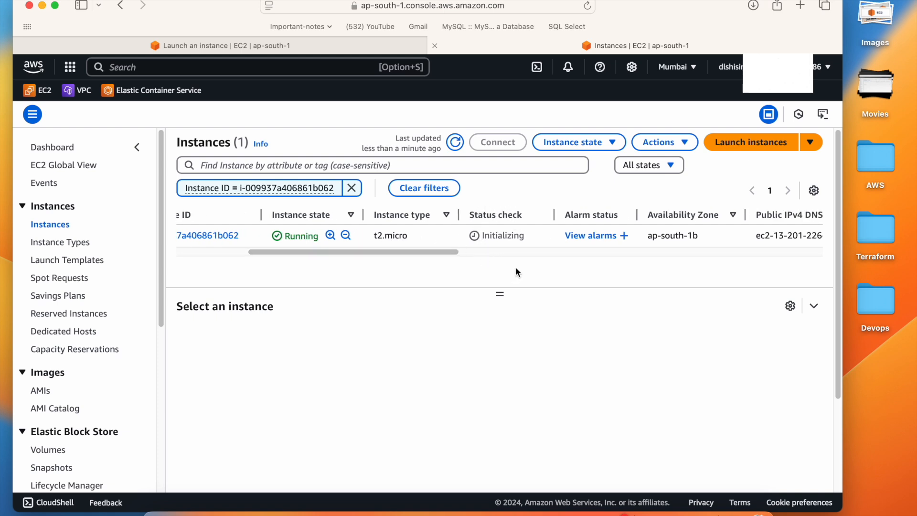
{"action": "left_click_drag", "start_coordinate": [448, 251], "coordinate": [532, 252]}
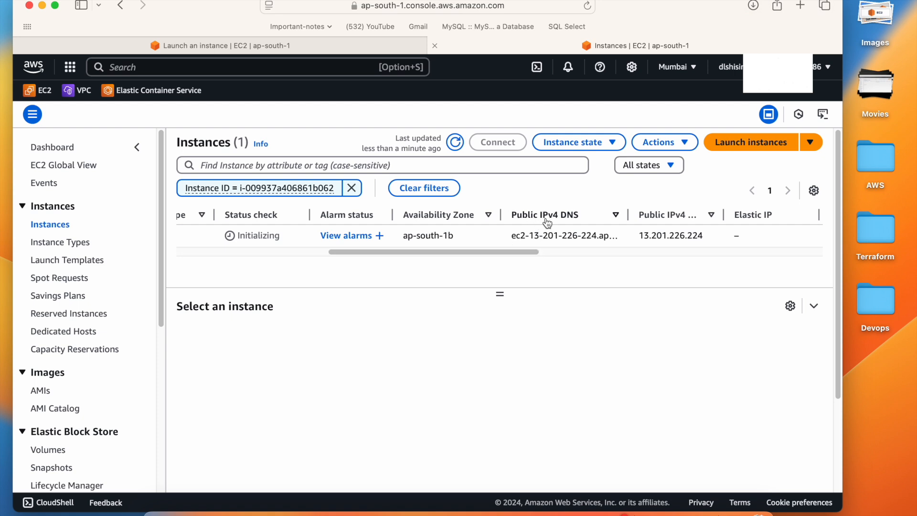
{"action": "left_click_drag", "start_coordinate": [519, 253], "coordinate": [550, 252]}
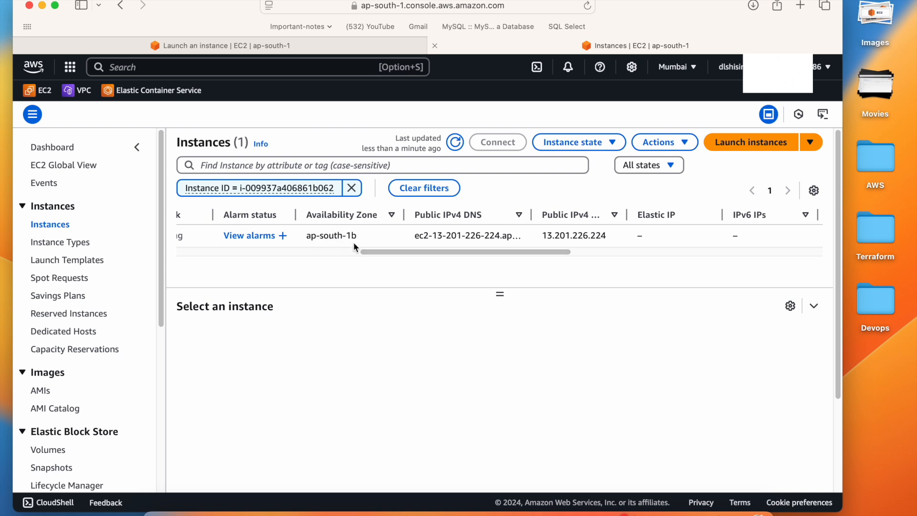
{"action": "left_click_drag", "start_coordinate": [545, 251], "coordinate": [678, 242]}
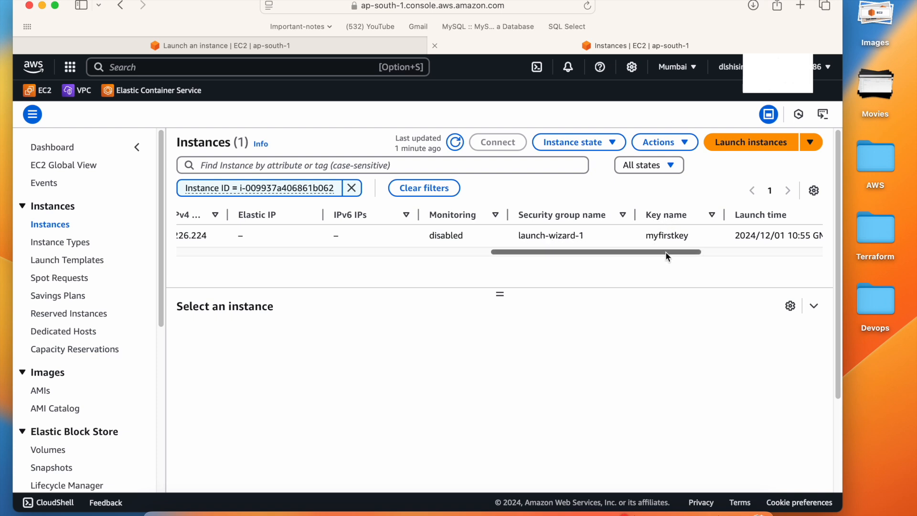
{"action": "left_click_drag", "start_coordinate": [667, 256], "coordinate": [675, 253]}
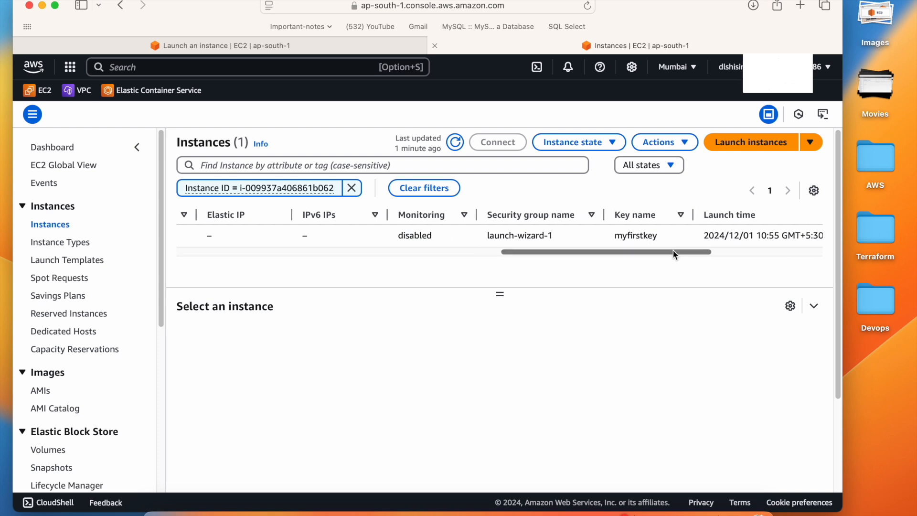
{"action": "left_click_drag", "start_coordinate": [679, 252], "coordinate": [759, 250]}
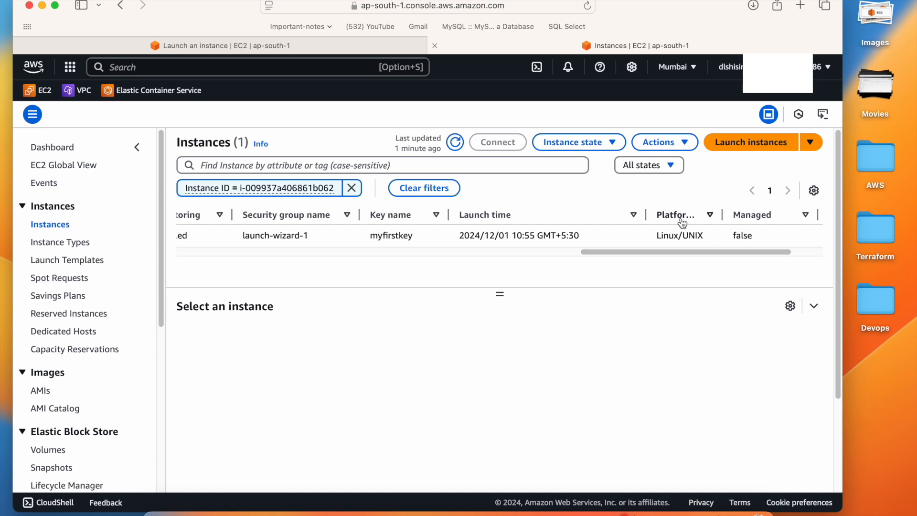
{"action": "left_click_drag", "start_coordinate": [700, 252], "coordinate": [251, 278]}
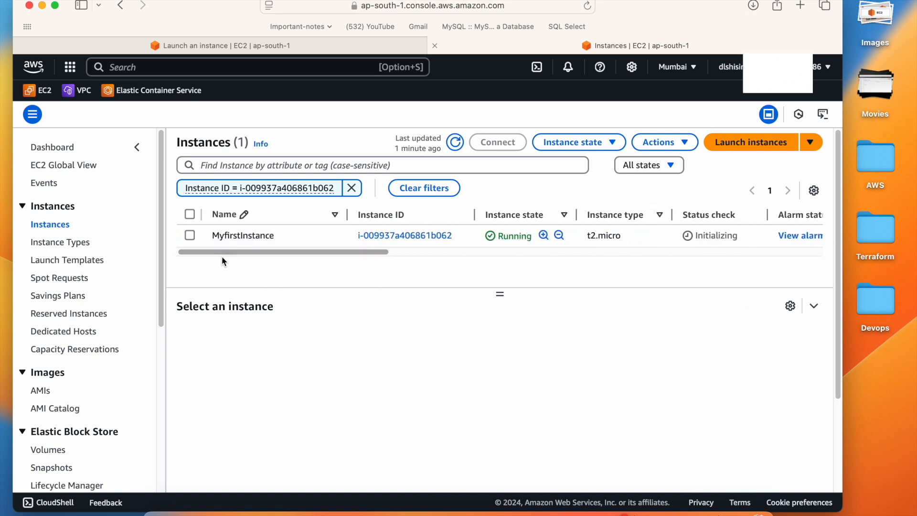
Select MyfirstInstance and review its details, from the instance summary to the launch time and key pair assigned at launch
{"action": "left_click", "coordinate": [286, 235]}
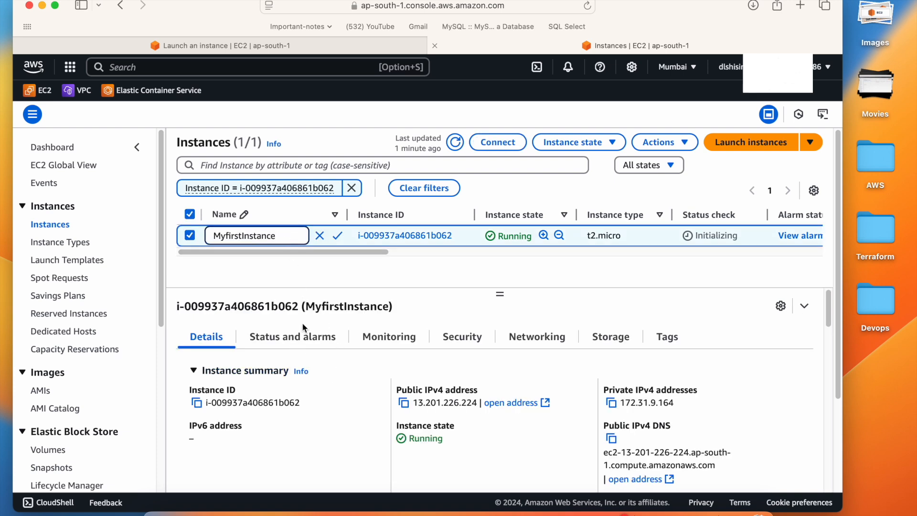
{"action": "left_click", "coordinate": [499, 293]}
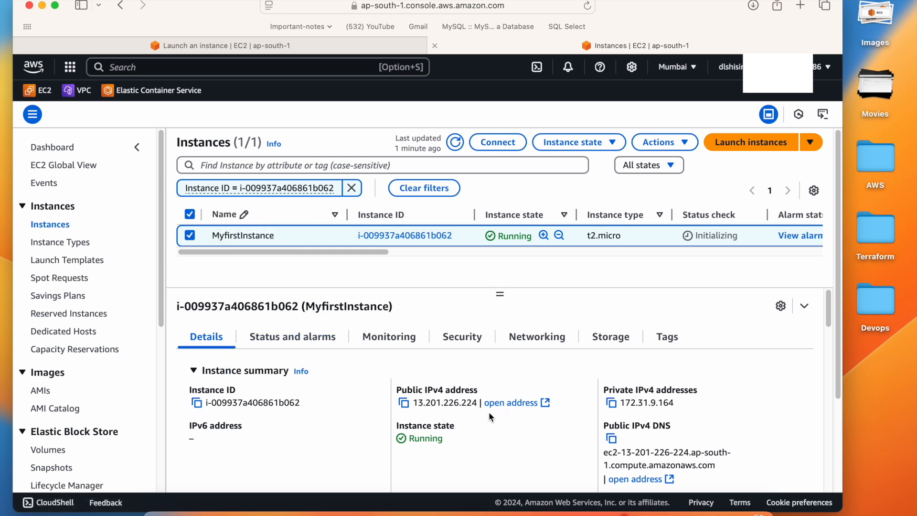
{"action": "scroll", "coordinate": [500, 432], "scroll_direction": "down", "scroll_amount": 10}
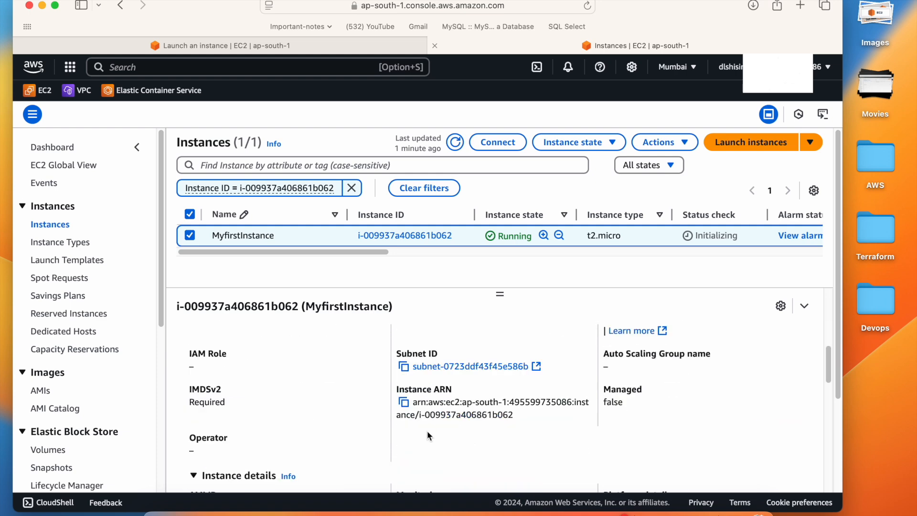
{"action": "scroll", "coordinate": [377, 441], "scroll_direction": "down", "scroll_amount": 3}
{"action": "scroll", "coordinate": [218, 471], "scroll_direction": "down", "scroll_amount": 1}
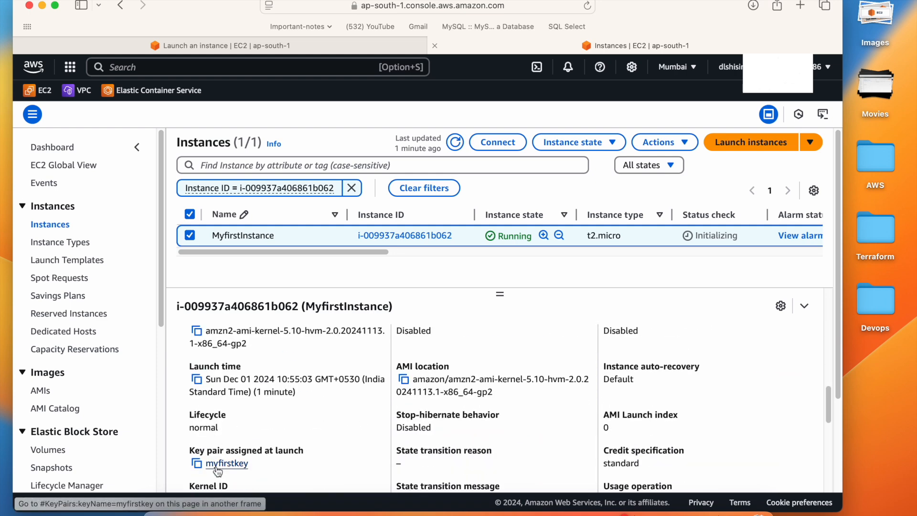
{"action": "scroll", "coordinate": [397, 330], "scroll_direction": "up", "scroll_amount": 15}
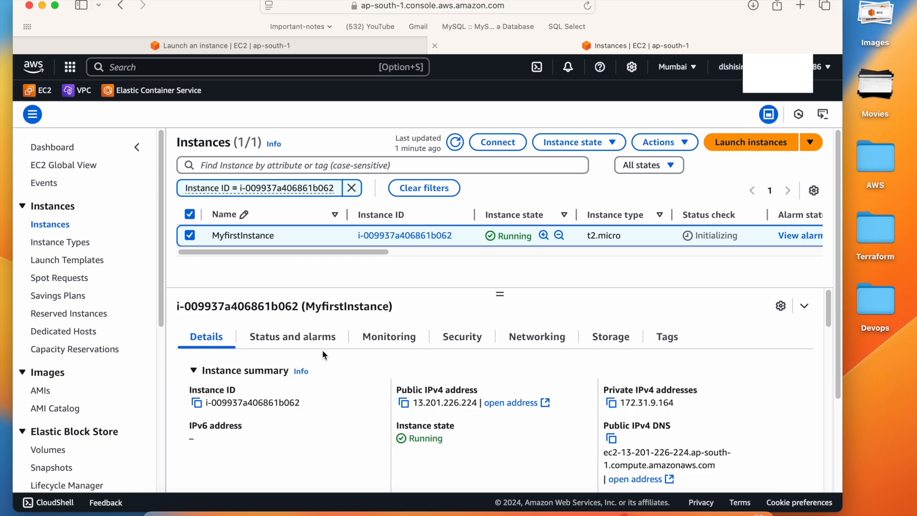
Check MyfirstInstance's system and instance status checks and refresh the instances list
{"action": "left_click", "coordinate": [297, 345]}
{"action": "left_click_drag", "start_coordinate": [199, 405], "coordinate": [252, 405]}
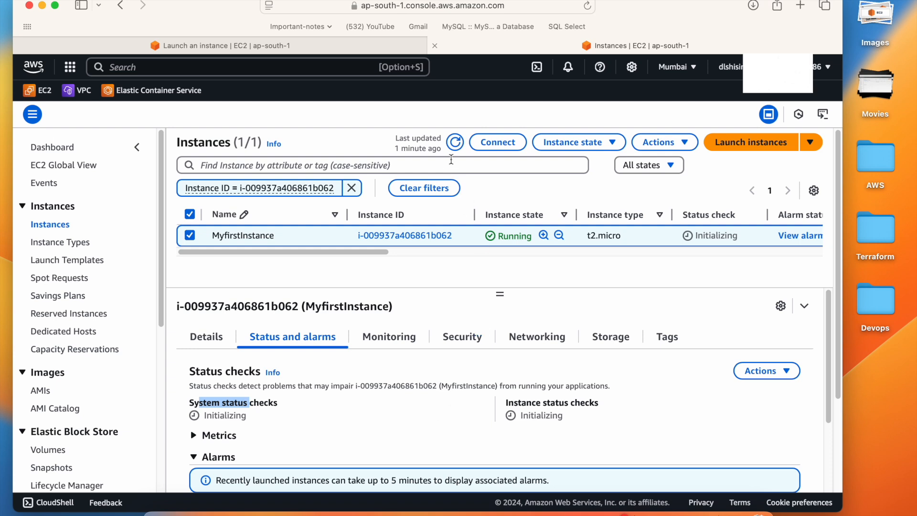
{"action": "left_click", "coordinate": [455, 142]}
Examine MyfirstInstance's monitoring section, including the CloudWatch agent settings, detailed monitoring option and CPU and network graphs
{"action": "left_click", "coordinate": [389, 337]}
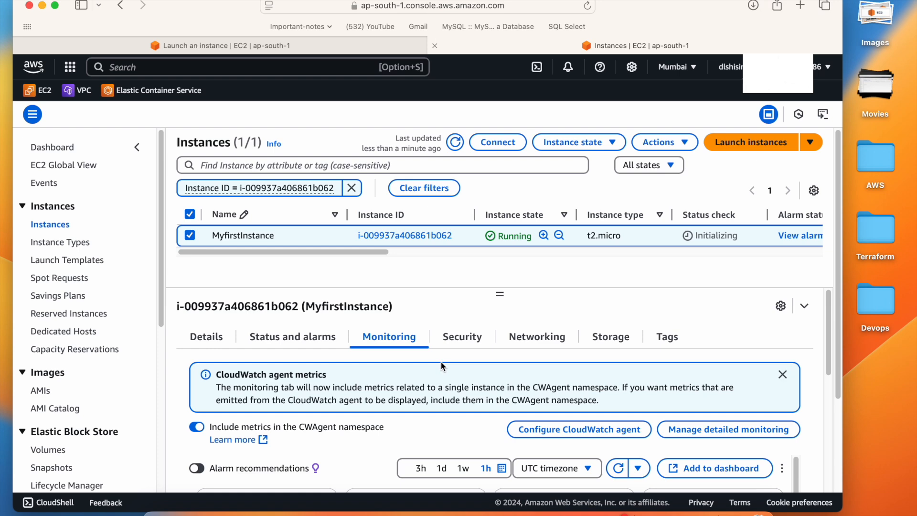
{"action": "scroll", "coordinate": [310, 426], "scroll_direction": "down", "scroll_amount": 5}
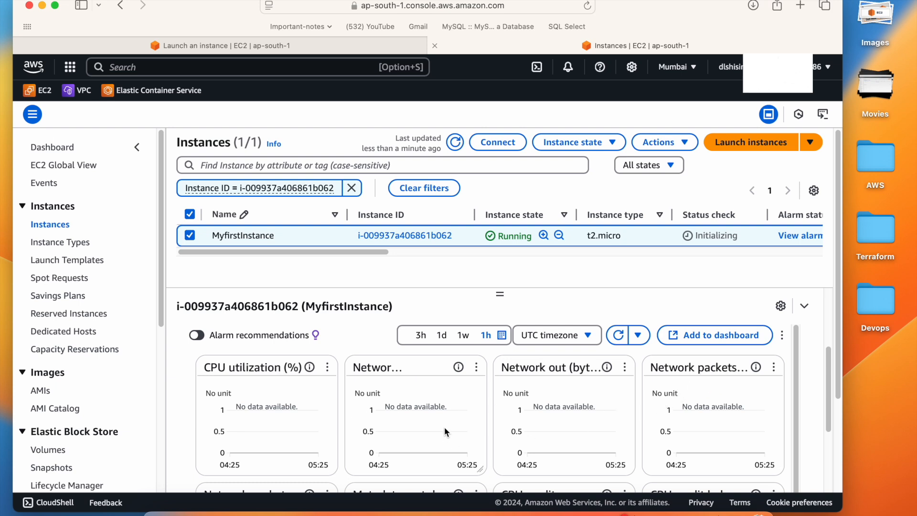
{"action": "scroll", "coordinate": [405, 413], "scroll_direction": "up", "scroll_amount": 5}
{"action": "scroll", "coordinate": [423, 419], "scroll_direction": "down", "scroll_amount": 3}
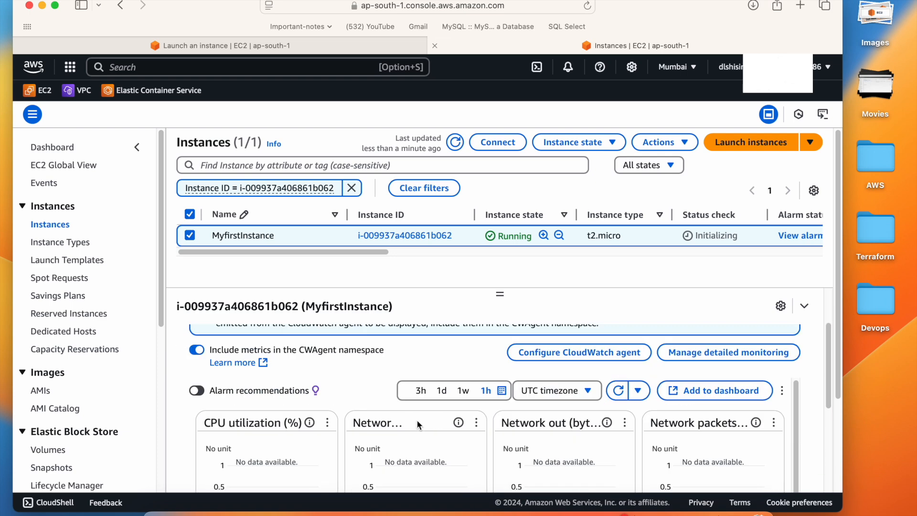
{"action": "scroll", "coordinate": [387, 428], "scroll_direction": "up", "scroll_amount": 1}
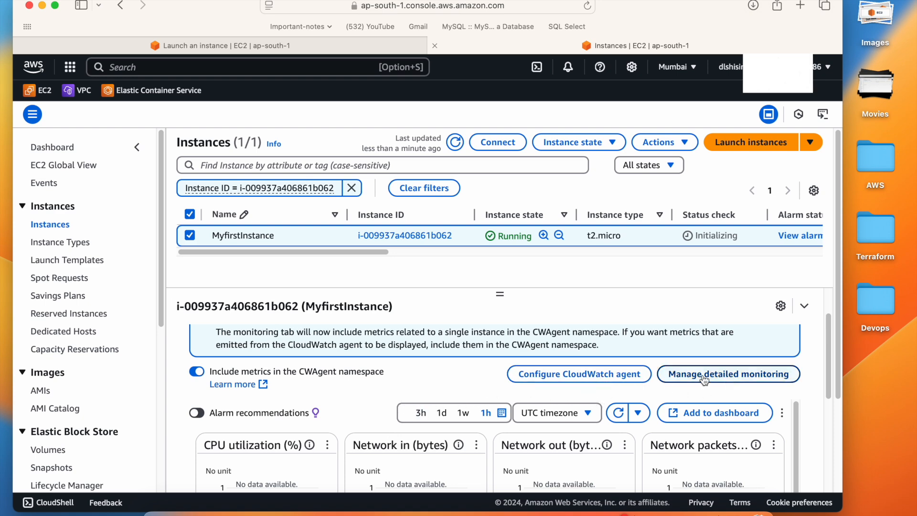
{"action": "scroll", "coordinate": [417, 389], "scroll_direction": "up", "scroll_amount": 2}
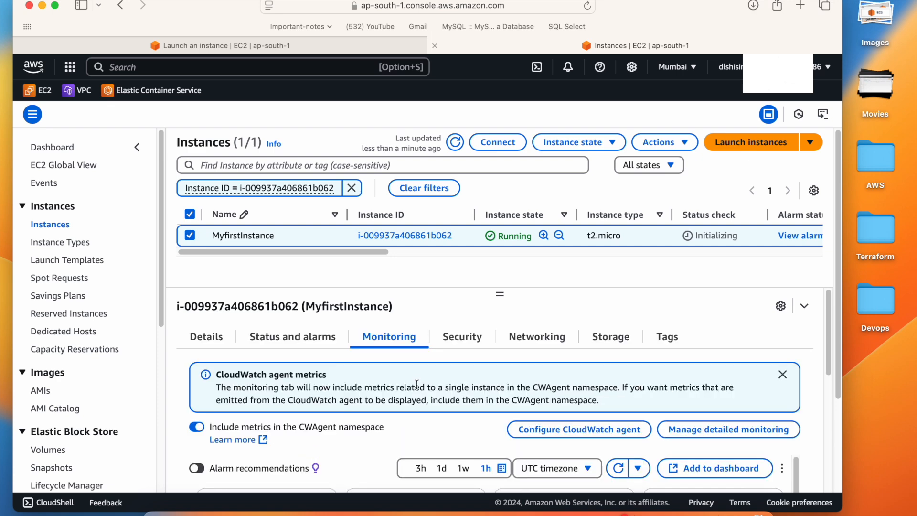
Open the launch-wizard-1 security group from MyfirstInstance's security details in a separate tab and inspect its inbound rule's type, protocol, port range and source
{"action": "left_click", "coordinate": [463, 338]}
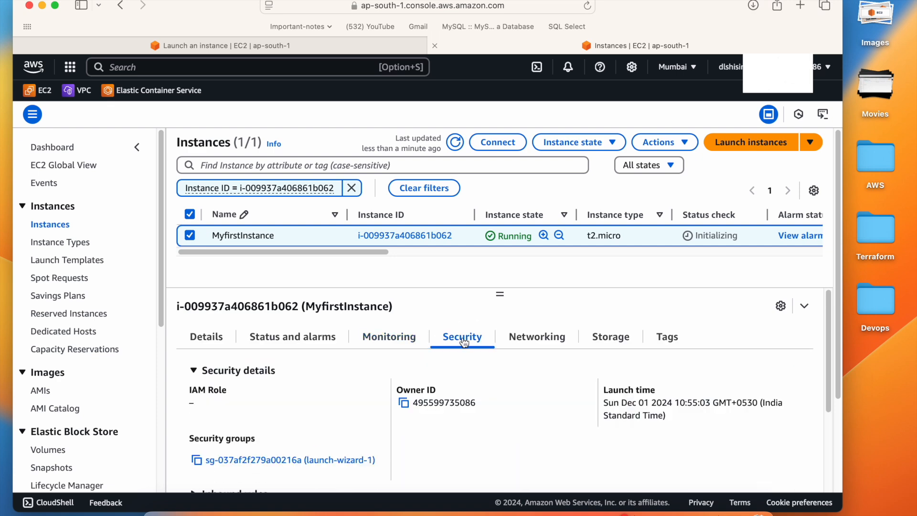
{"action": "scroll", "coordinate": [349, 394], "scroll_direction": "down", "scroll_amount": 1}
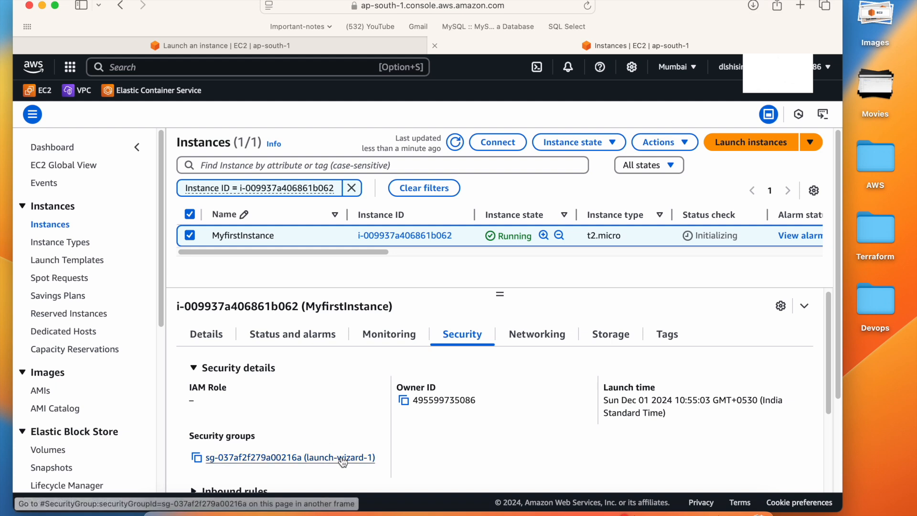
{"action": "scroll", "coordinate": [455, 432], "scroll_direction": "down", "scroll_amount": 2}
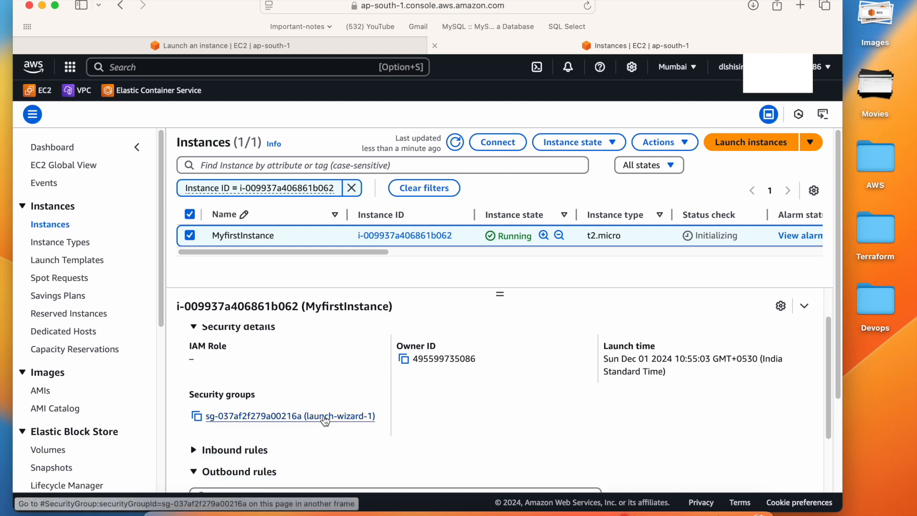
{"action": "left_click", "coordinate": [324, 420], "text": "super"}
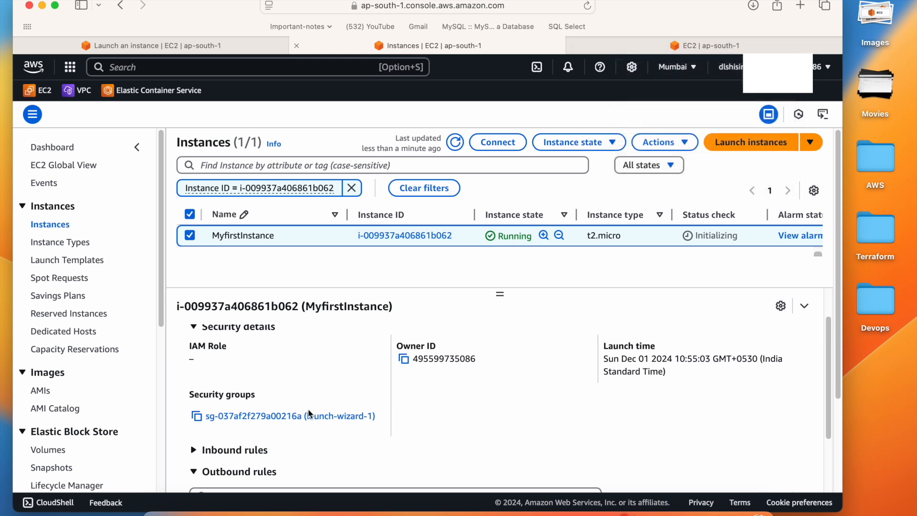
{"action": "left_click", "coordinate": [702, 44]}
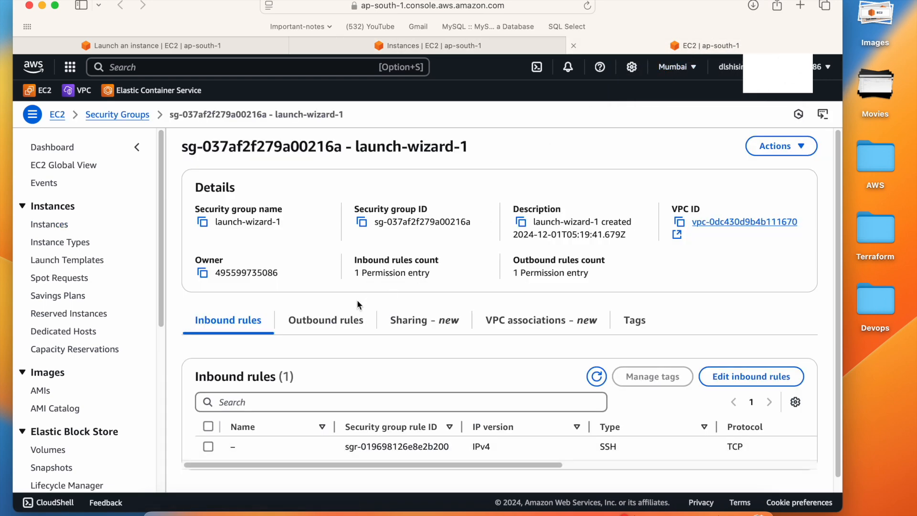
{"action": "left_click_drag", "start_coordinate": [534, 464], "coordinate": [580, 471]}
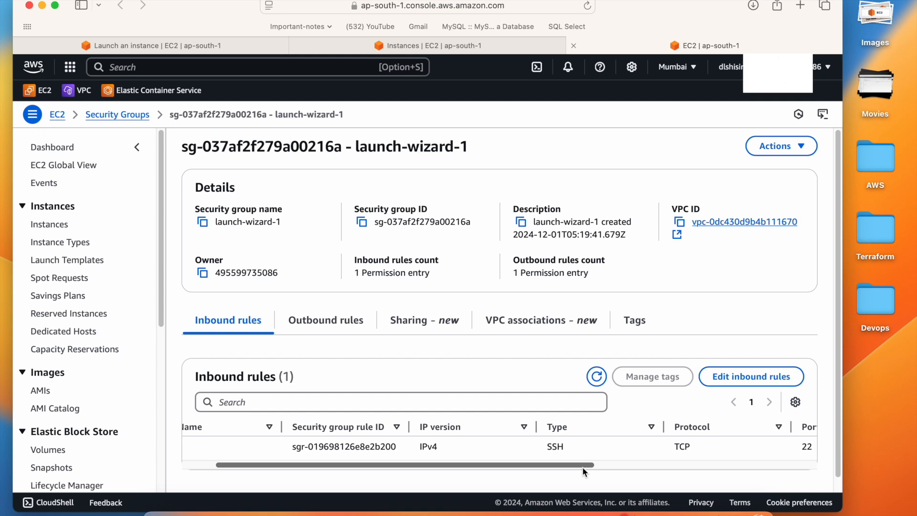
{"action": "left_click_drag", "start_coordinate": [584, 467], "coordinate": [560, 467]}
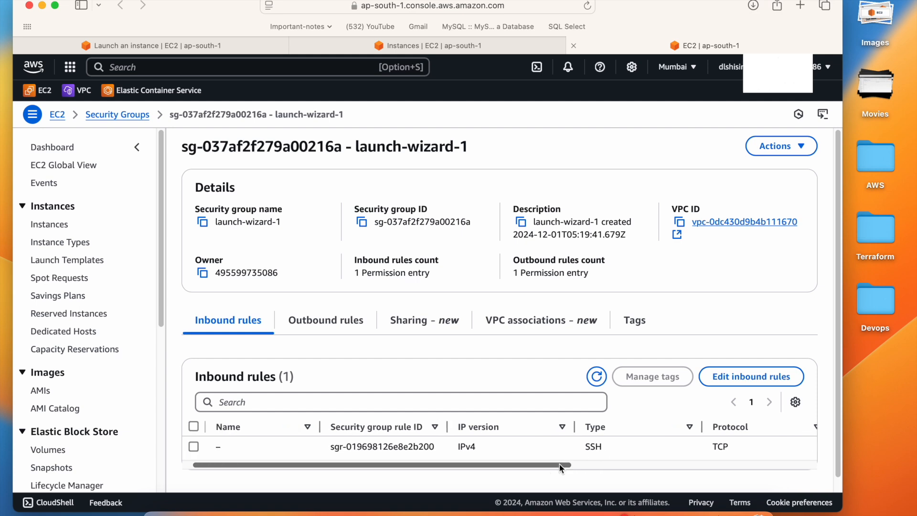
{"action": "left_click_drag", "start_coordinate": [561, 467], "coordinate": [682, 456]}
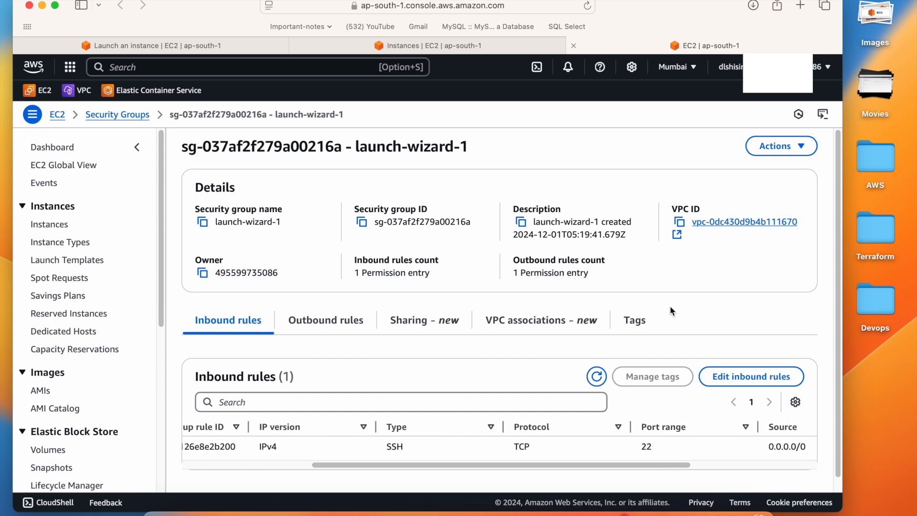
Return to the instances list, refresh it and recheck MyfirstInstance's system and instance status checks
{"action": "left_click", "coordinate": [454, 47]}
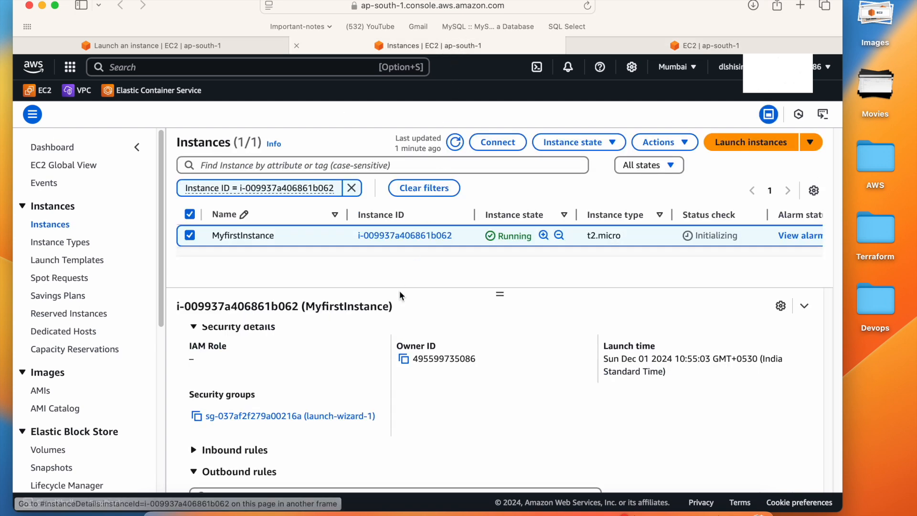
{"action": "left_click", "coordinate": [454, 142]}
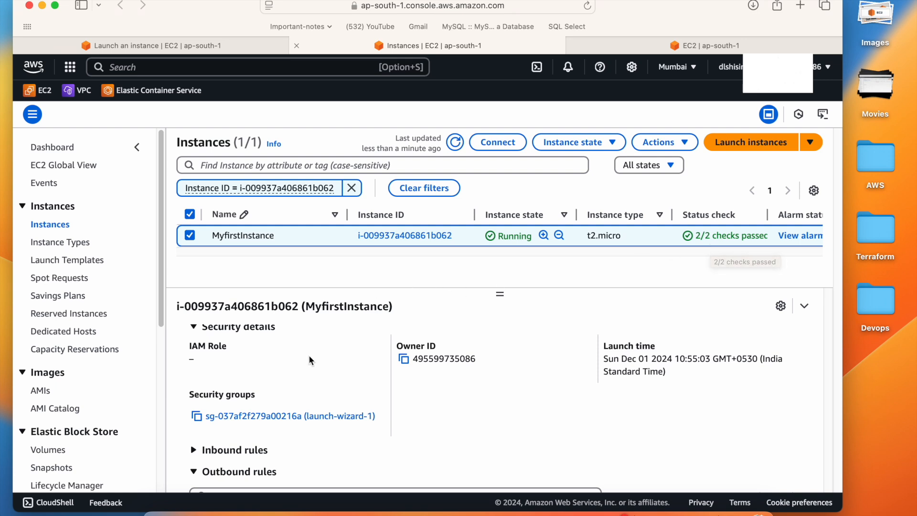
{"action": "scroll", "coordinate": [307, 359], "scroll_direction": "up", "scroll_amount": 2}
{"action": "left_click", "coordinate": [272, 339]}
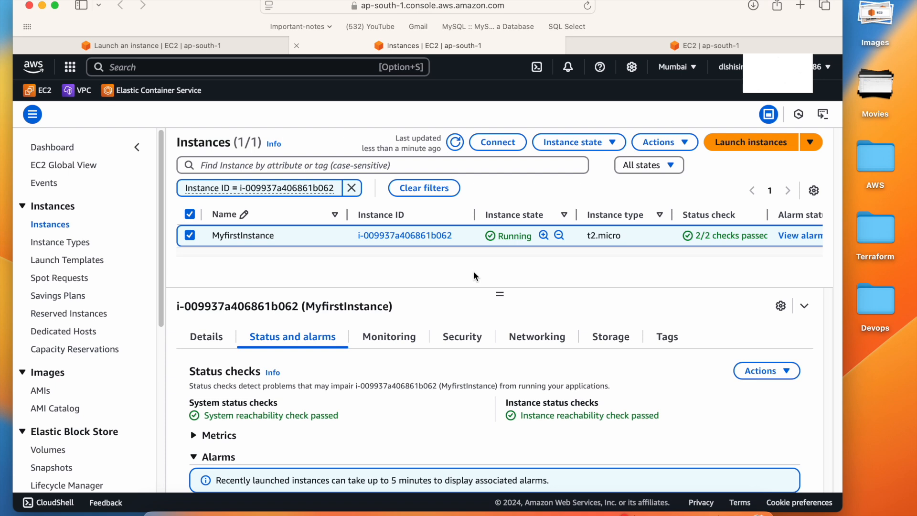
Open the connection options for MyfirstInstance and look over EC2 Instance Connect and the SSH client's chmod command and public DNS
{"action": "left_click", "coordinate": [509, 148]}
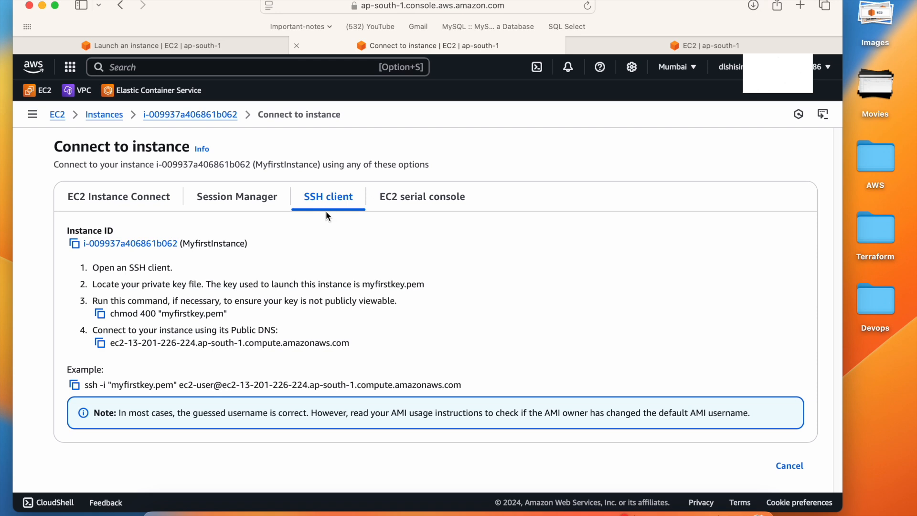
{"action": "left_click", "coordinate": [127, 197]}
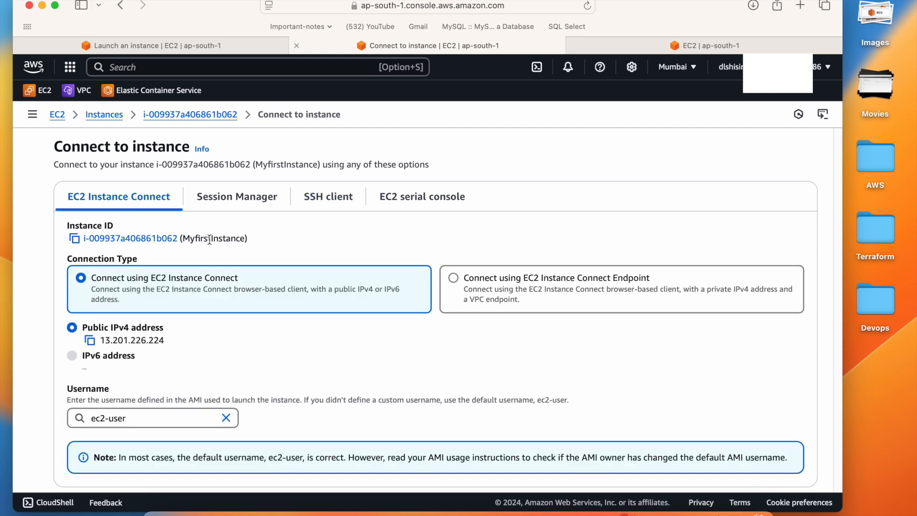
{"action": "left_click", "coordinate": [334, 198]}
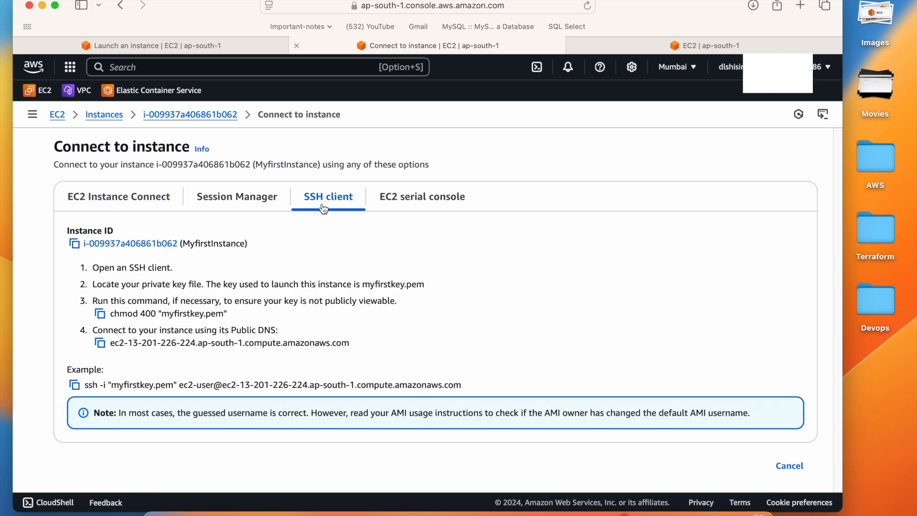
{"action": "left_click_drag", "start_coordinate": [174, 314], "coordinate": [216, 314]}
{"action": "left_click_drag", "start_coordinate": [125, 343], "coordinate": [291, 340]}
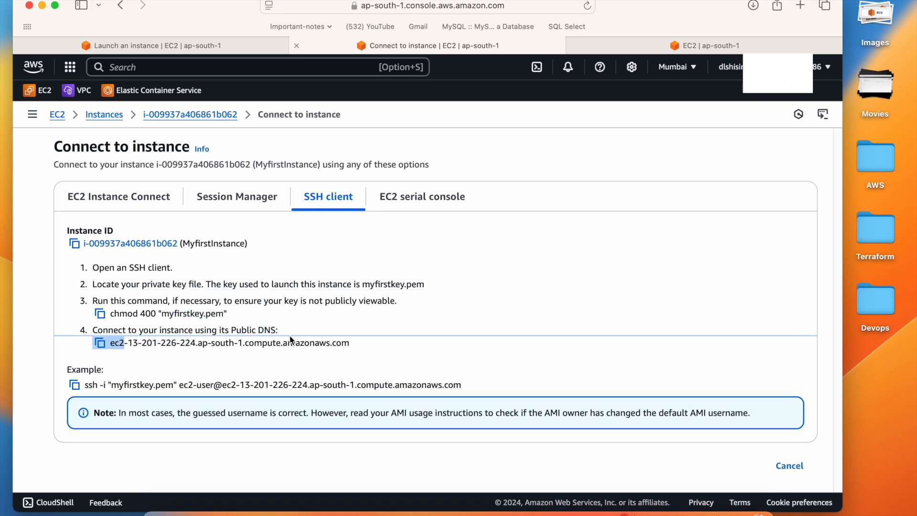
Review the EC2 Instance Connect connection type, public address and username, and return to the SSH client instructions
{"action": "left_click", "coordinate": [132, 201]}
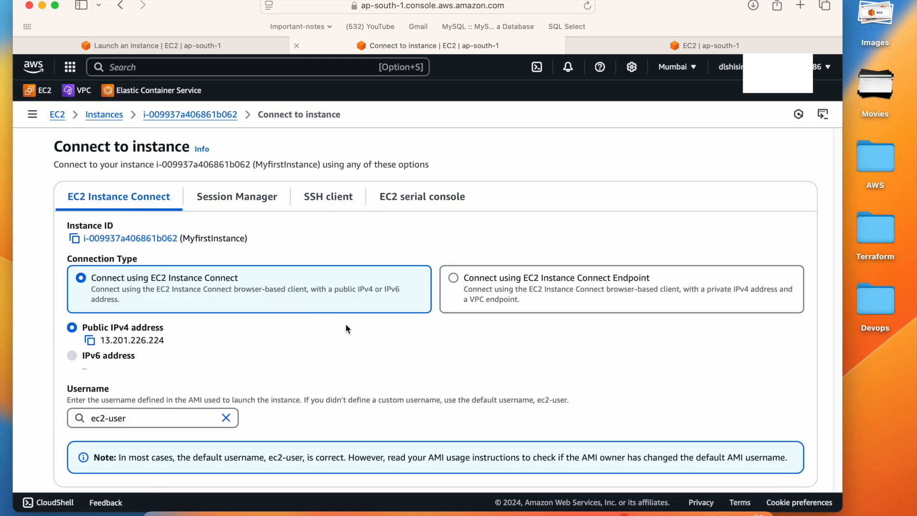
{"action": "scroll", "coordinate": [387, 342], "scroll_direction": "down", "scroll_amount": 5}
{"action": "scroll", "coordinate": [425, 338], "scroll_direction": "up", "scroll_amount": 3}
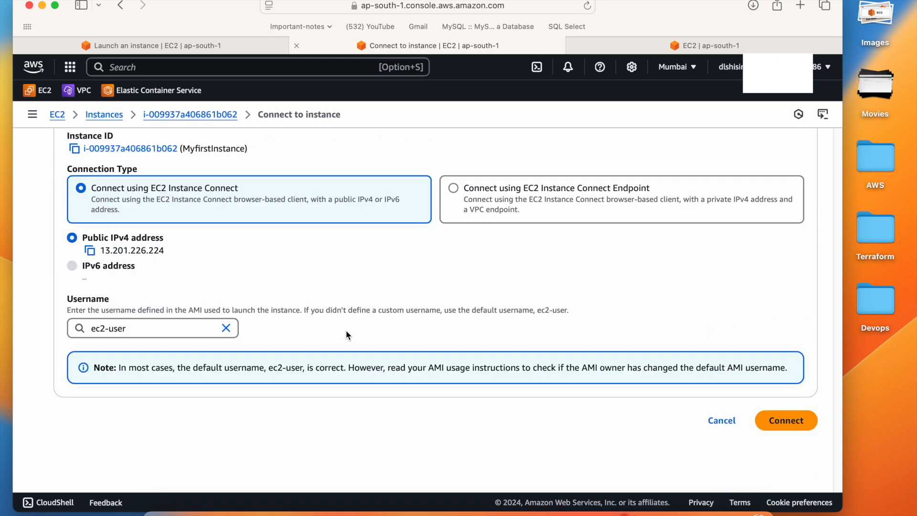
{"action": "scroll", "coordinate": [345, 331], "scroll_direction": "up", "scroll_amount": 3}
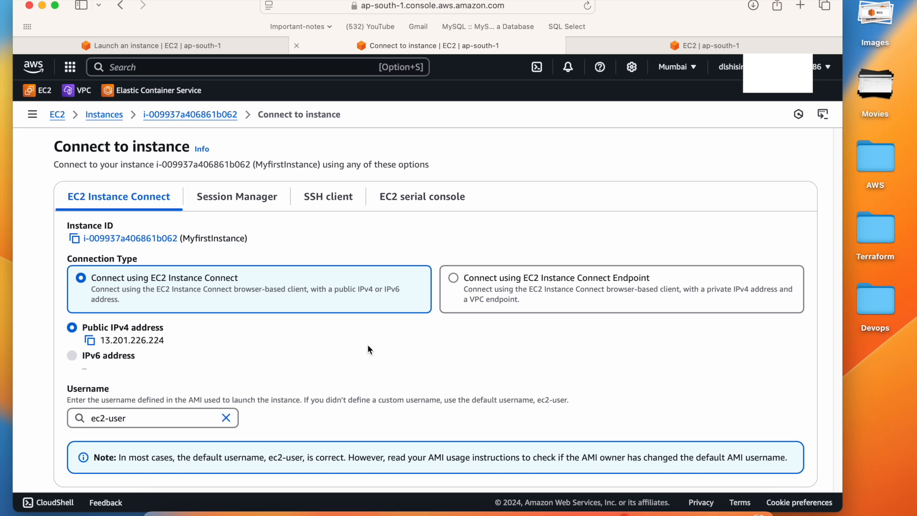
{"action": "left_click", "coordinate": [327, 204]}
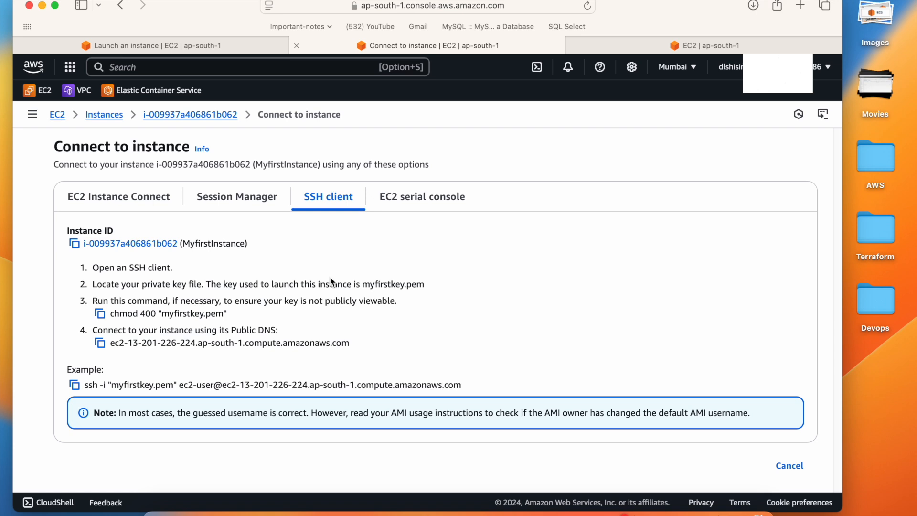
Open the Terminal app and move its window so the SSH client steps remain readable
{"action": "key", "text": "super+space"}
{"action": "type", "text": "terminal"}
{"action": "key", "text": "Return"}
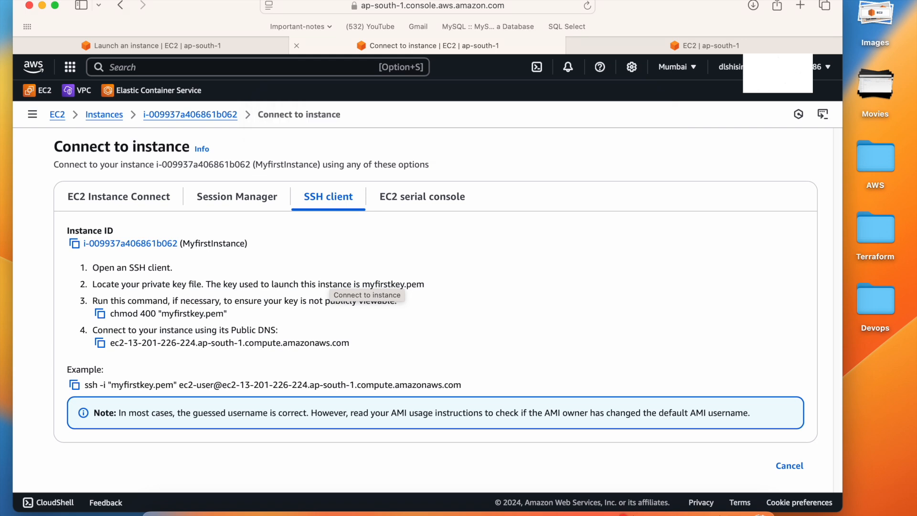
{"action": "left_click_drag", "start_coordinate": [669, 52], "coordinate": [698, 137]}
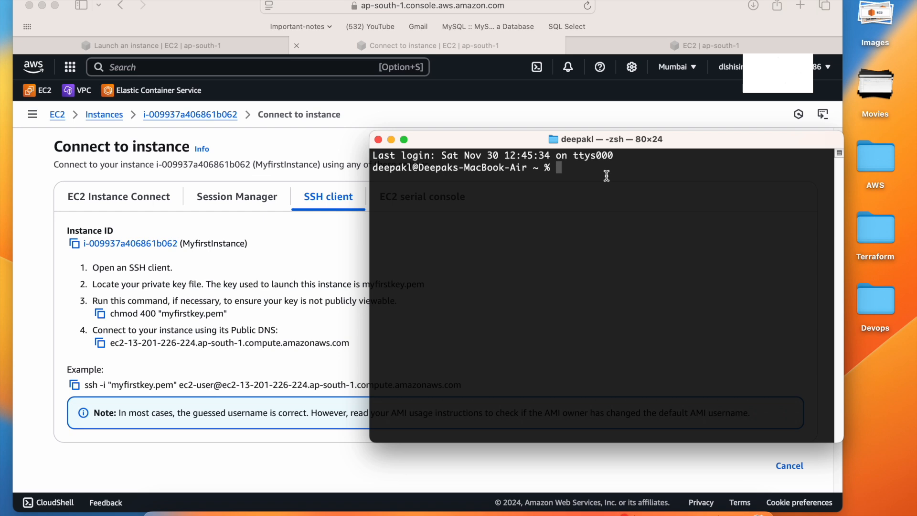
Change the terminal's working directory to Downloads, listing its contents during completion, and locate myfirstkey.pem among the files
{"action": "type", "text": "cd downlo"}
{"action": "key", "text": "BackSpace"}
{"action": "key", "text": "BackSpace"}
{"action": "key", "text": "BackSpace"}
{"action": "key", "text": "BackSpace"}
{"action": "key", "text": "BackSpace"}
{"action": "key", "text": "BackSpace"}
{"action": "type", "text": "Downloads"}
{"action": "key", "text": "Tab"}
{"action": "key", "text": "Tab"}
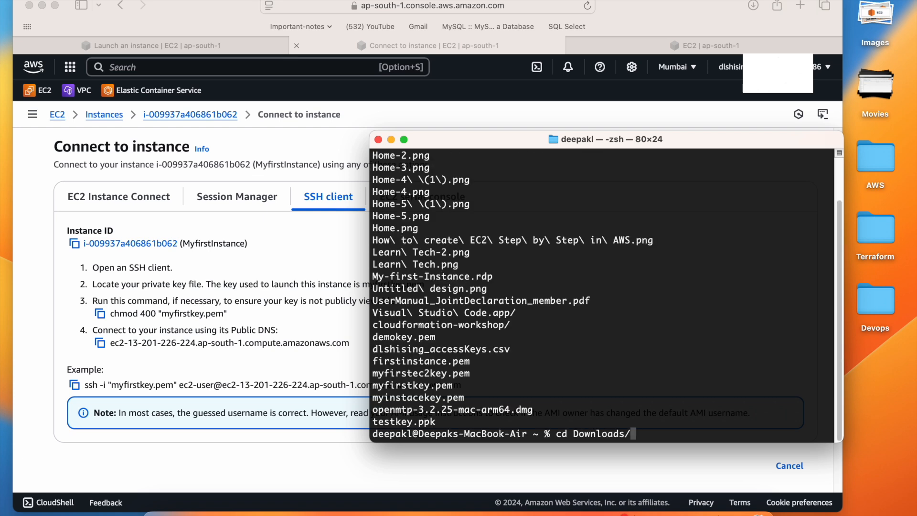
{"action": "key", "text": "Return"}
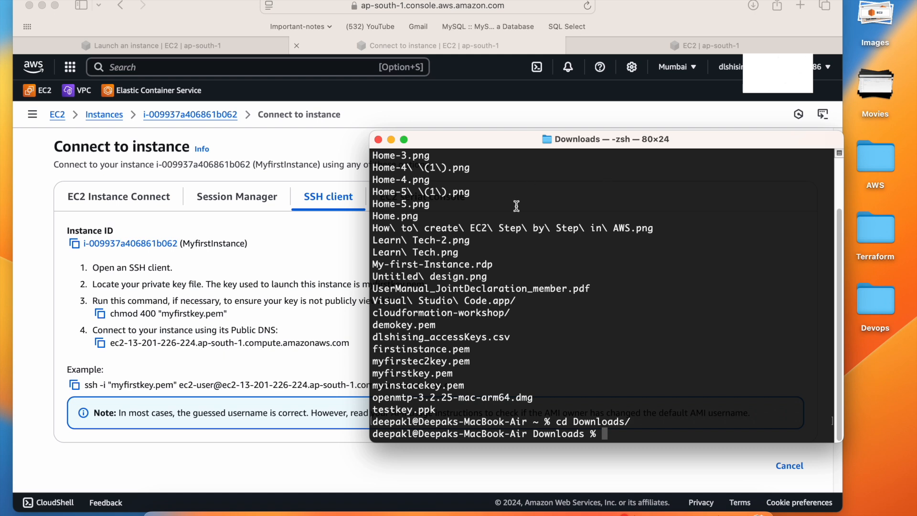
{"action": "left_click_drag", "start_coordinate": [373, 372], "coordinate": [454, 373]}
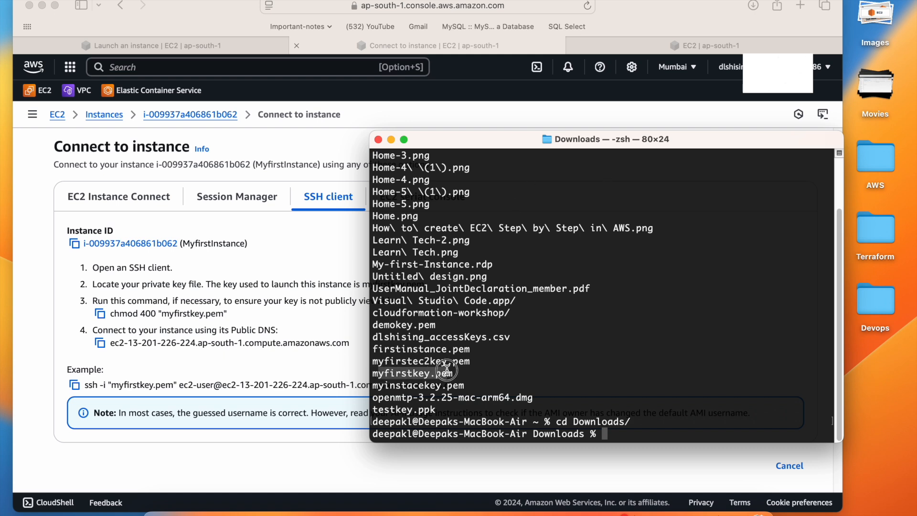
Copy the chmod 400 "myfirstkey.pem" command from the SSH client instructions and run it in Terminal
{"action": "left_click", "coordinate": [615, 434]}
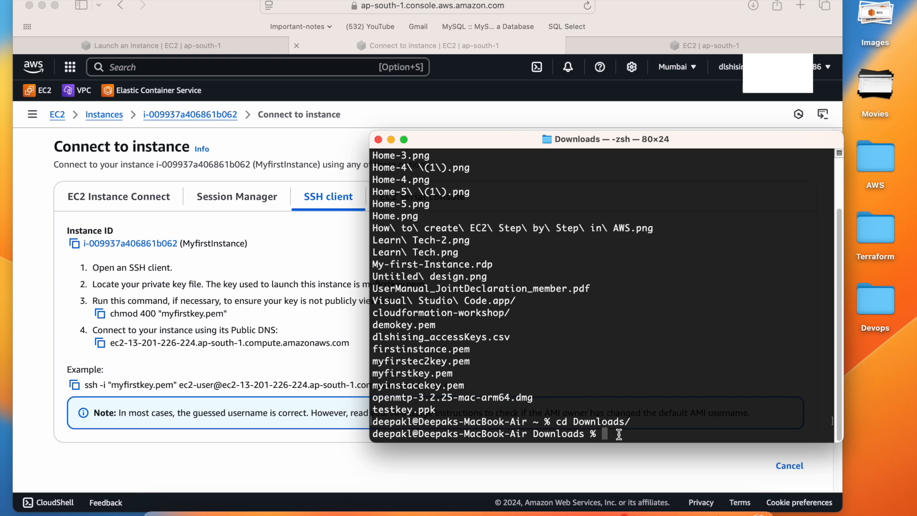
{"action": "left_click", "coordinate": [111, 310]}
{"action": "left_click_drag", "start_coordinate": [110, 311], "coordinate": [228, 311]}
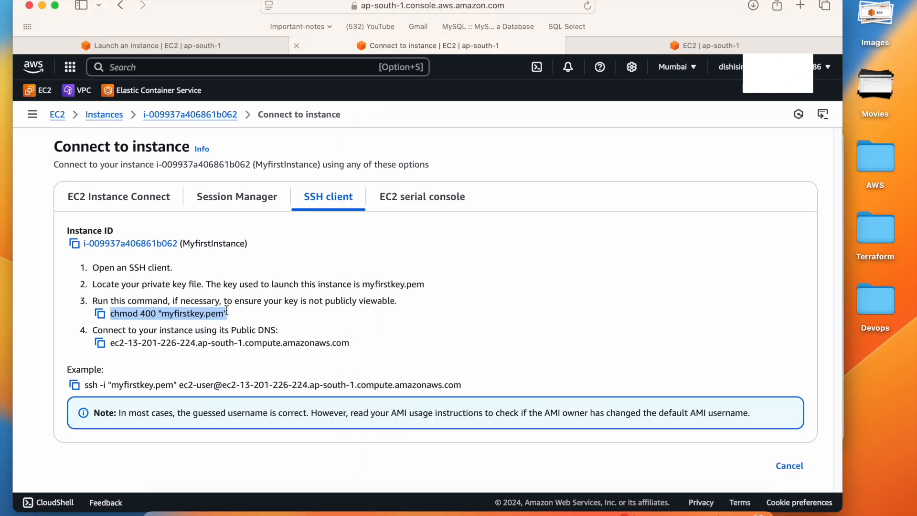
{"action": "key", "text": "super+c"}
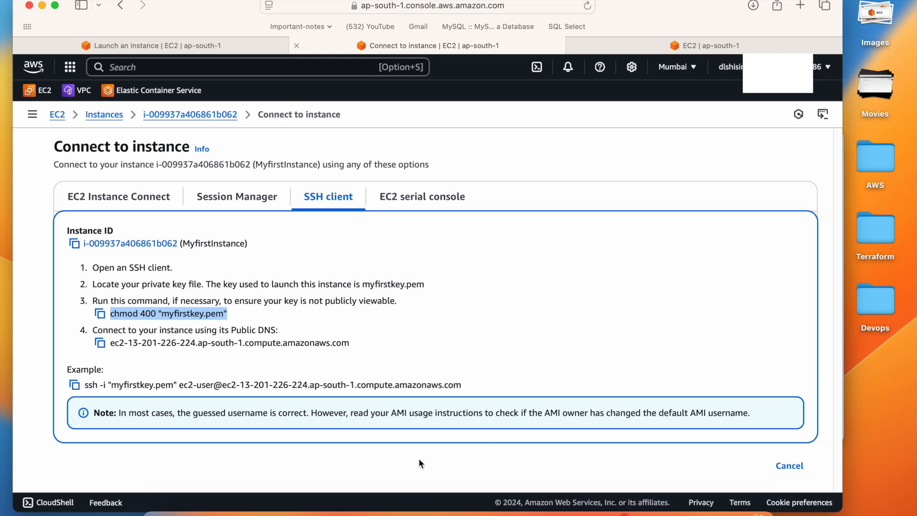
{"action": "left_click", "coordinate": [698, 501]}
{"action": "right_click", "coordinate": [626, 435]}
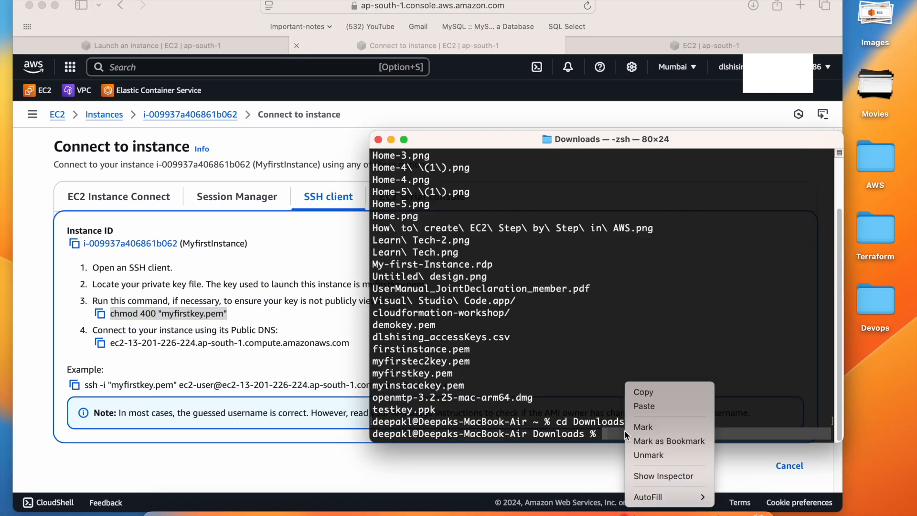
{"action": "left_click", "coordinate": [657, 407]}
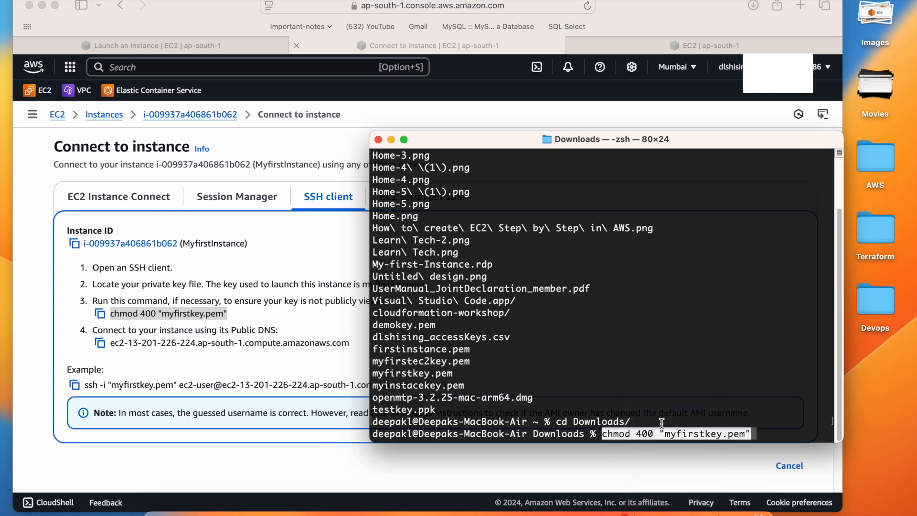
{"action": "key", "text": "Return"}
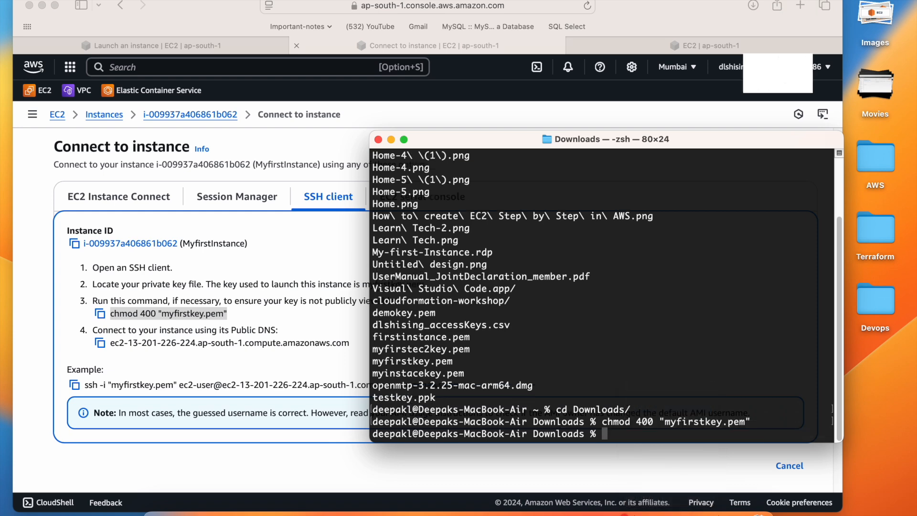
Copy the example ssh -i "myfirstkey.pem" command, run it in Terminal, and accept the host's authenticity with yes
{"action": "left_click", "coordinate": [170, 373]}
{"action": "left_click", "coordinate": [75, 385]}
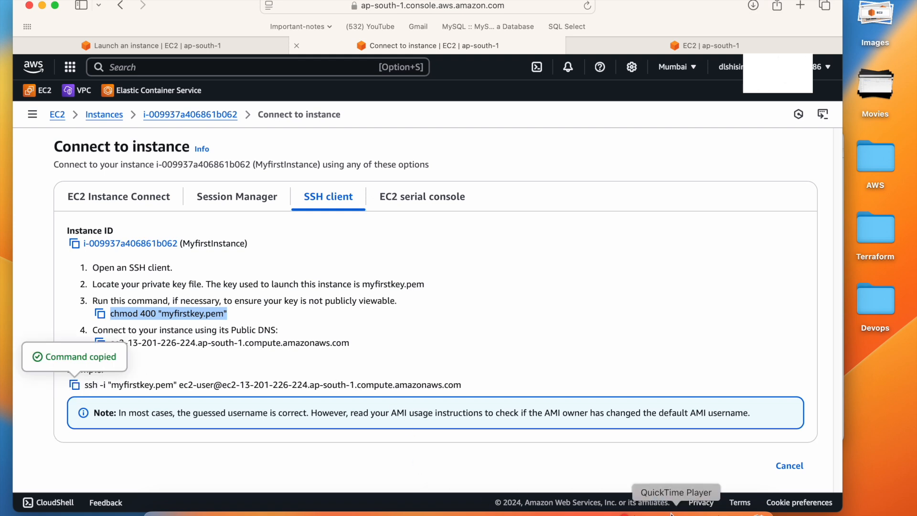
{"action": "left_click", "coordinate": [700, 513]}
{"action": "right_click", "coordinate": [627, 431]}
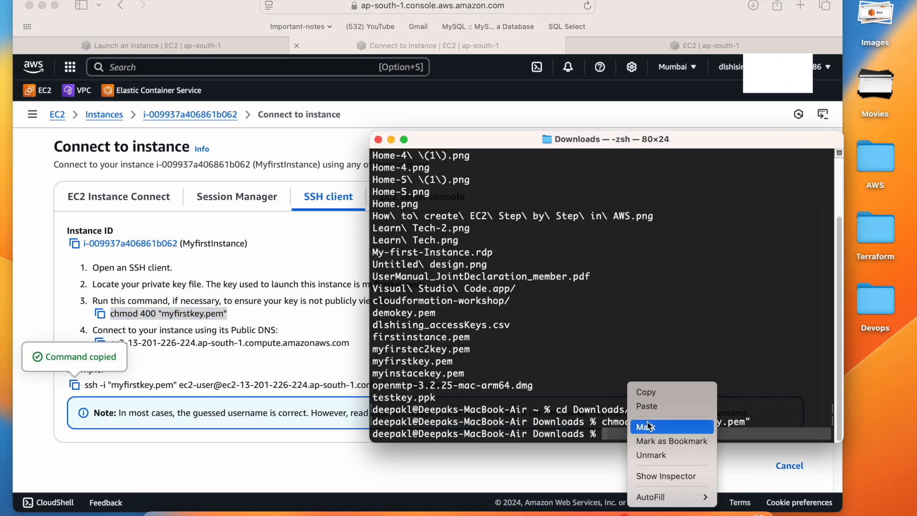
{"action": "left_click", "coordinate": [647, 406]}
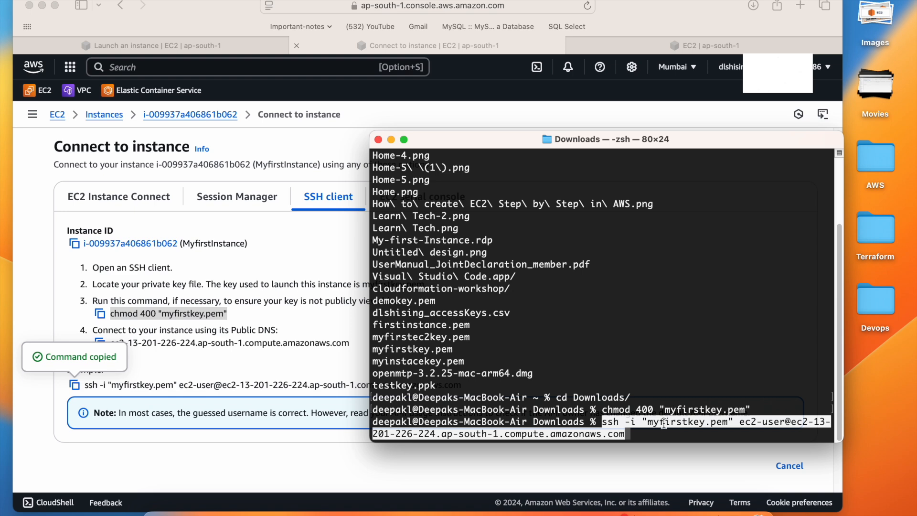
{"action": "key", "text": "Return"}
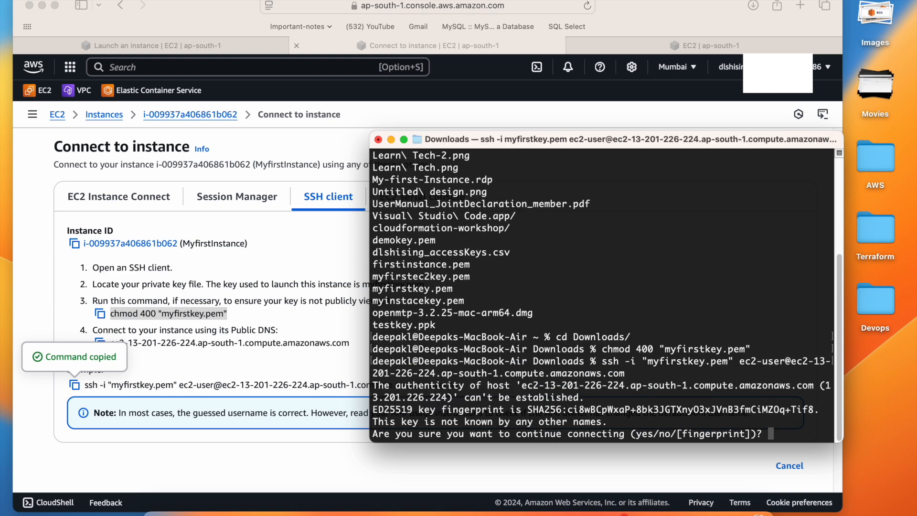
{"action": "type", "text": "yes"}
{"action": "key", "text": "Return"}
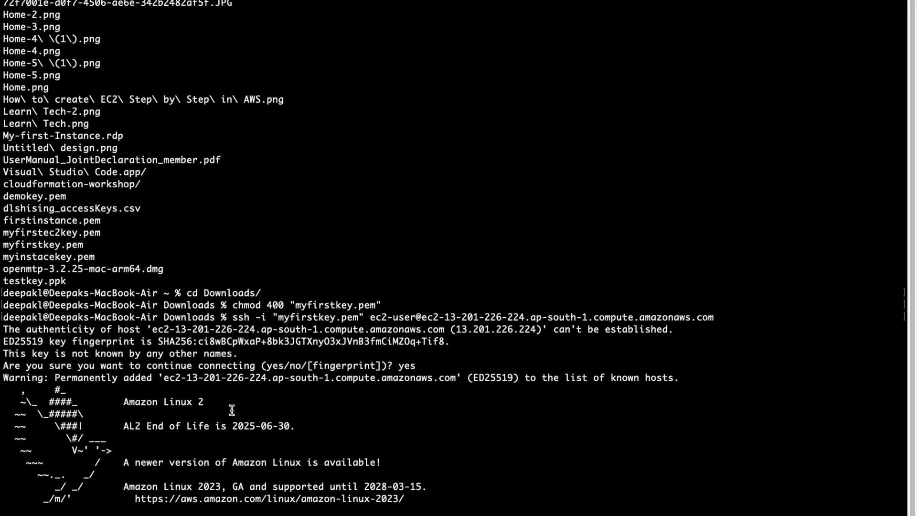
Read the login banner in Terminal for the Amazon Linux version and the notice about newer releases
{"action": "left_click_drag", "start_coordinate": [128, 401], "coordinate": [210, 402]}
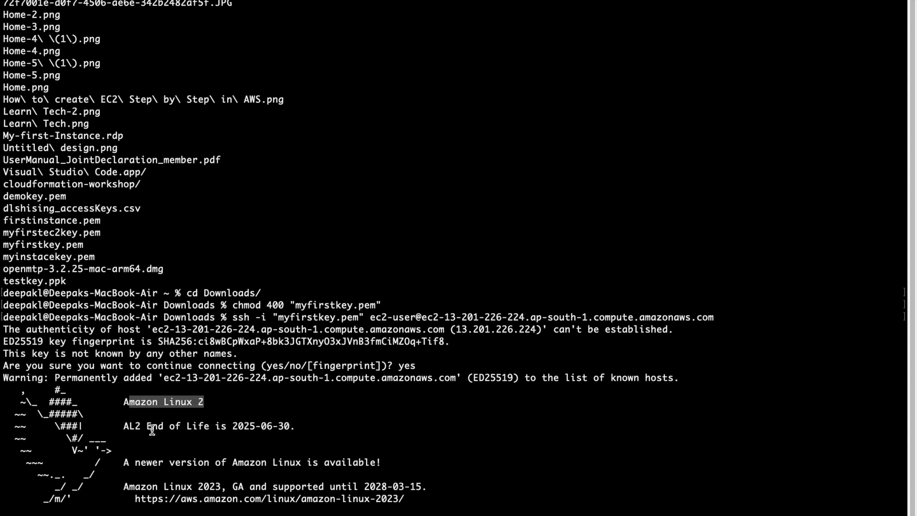
{"action": "left_click_drag", "start_coordinate": [135, 462], "coordinate": [315, 463]}
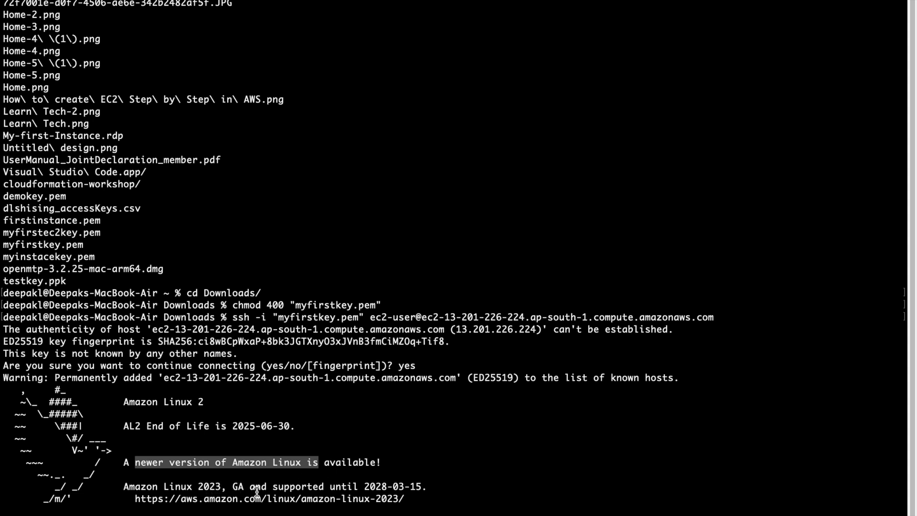
{"action": "left_click", "coordinate": [317, 507]}
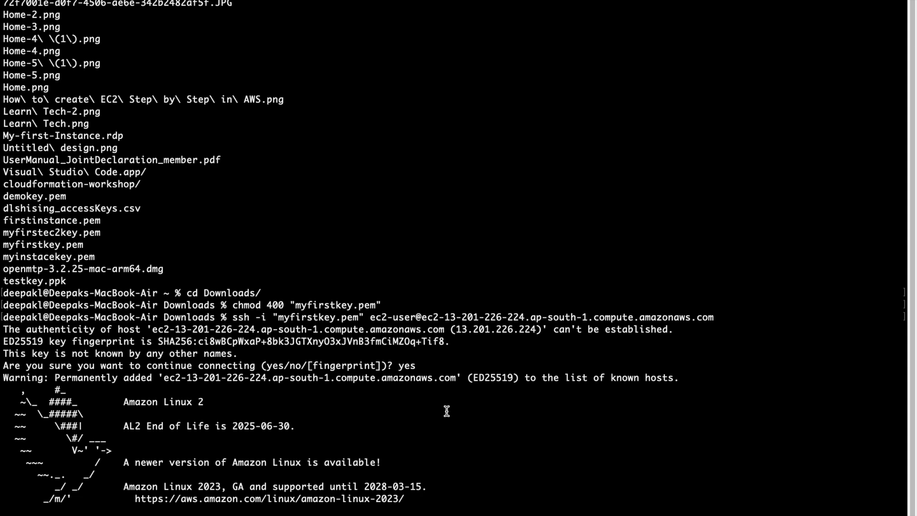
{"action": "left_click", "coordinate": [483, 148]}
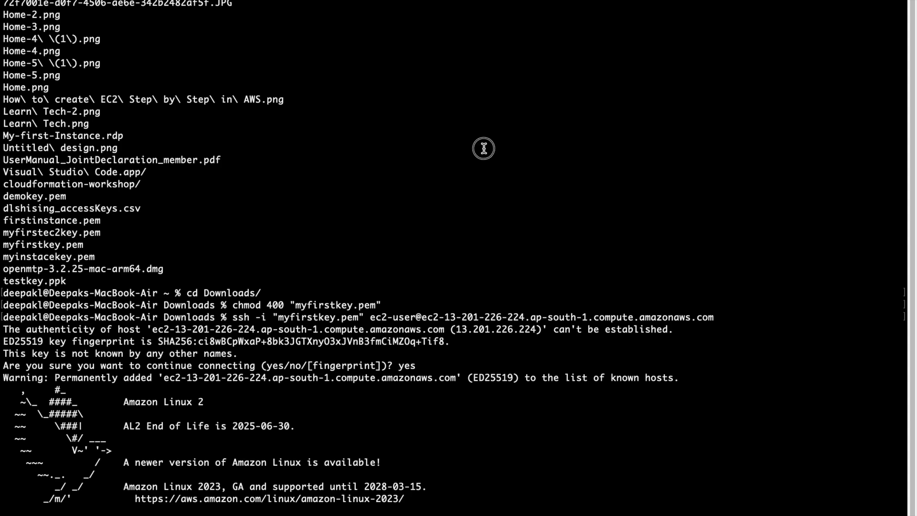